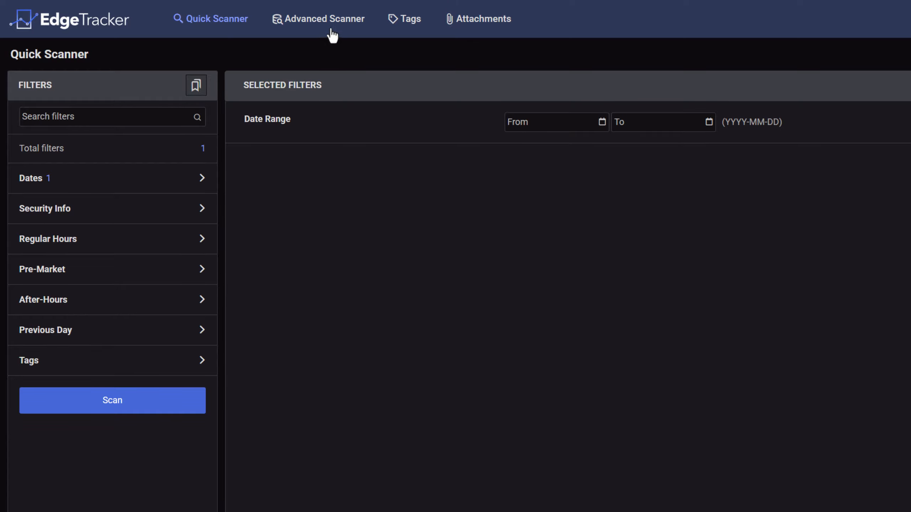
- Start a new scan in the Advanced Scanner and name it "My first scan"
left_click(333, 26)
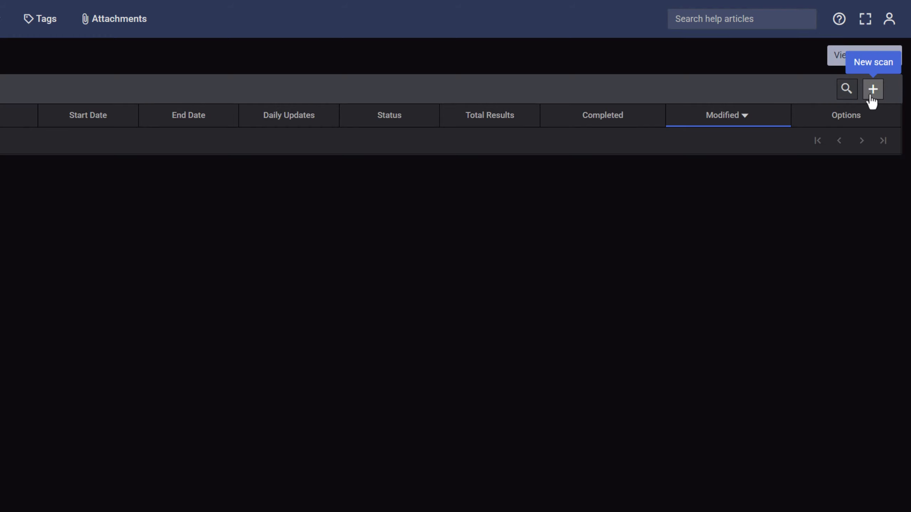
left_click(872, 90)
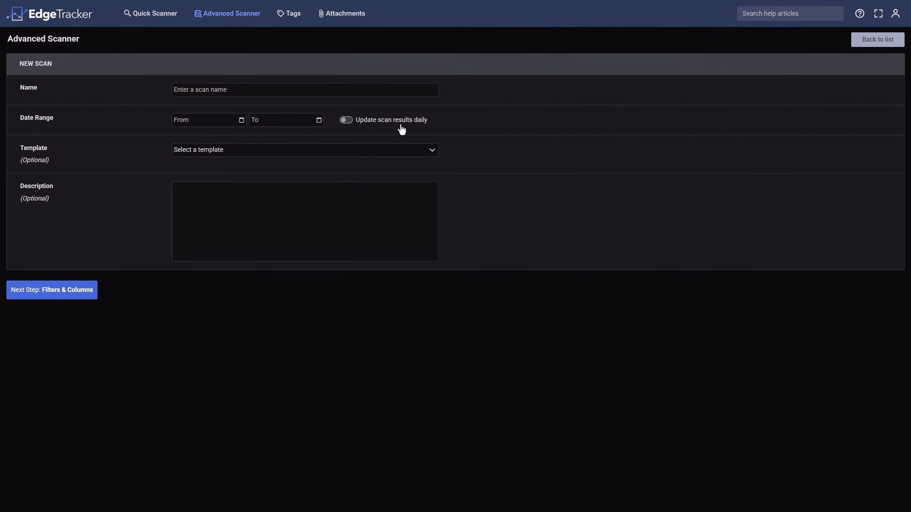
left_click(372, 90)
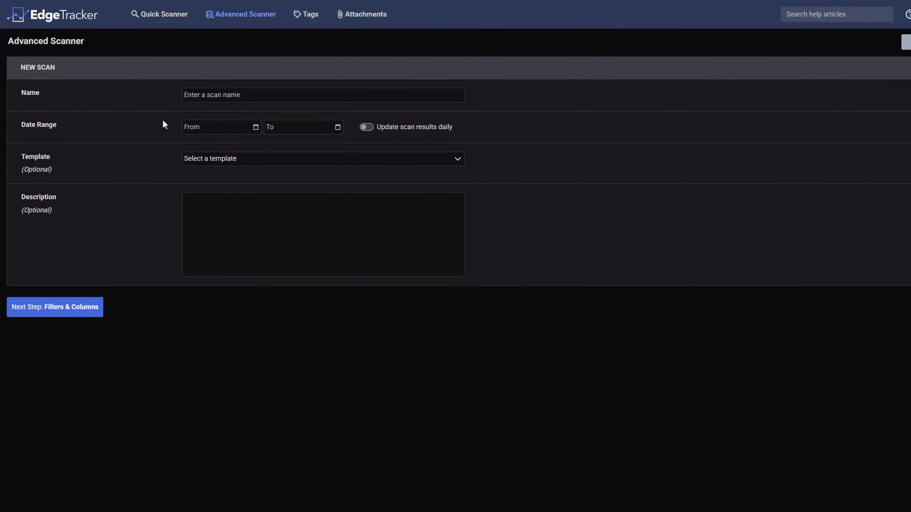
left_click(197, 97)
type("My fi")
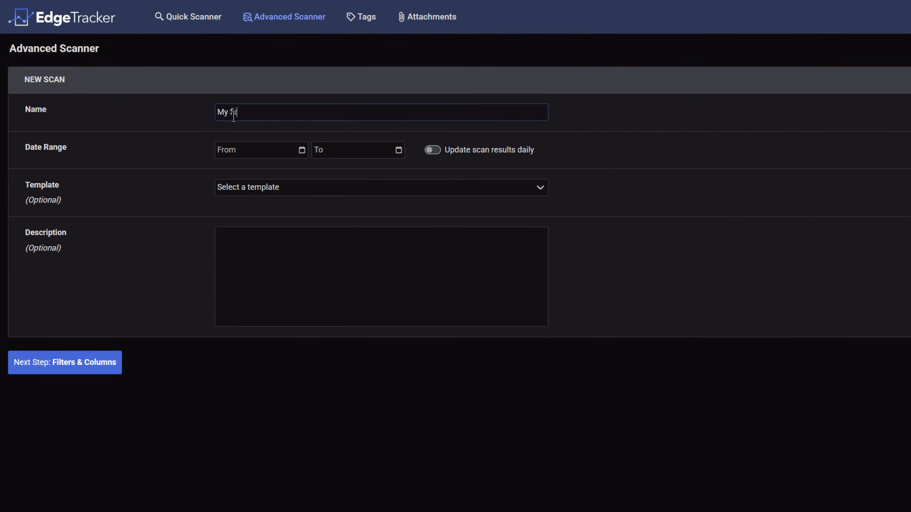
type("rst scan")
- Set the scan's date range to start on 2025-01-01 and enable daily updates of the scan results
left_click(221, 152)
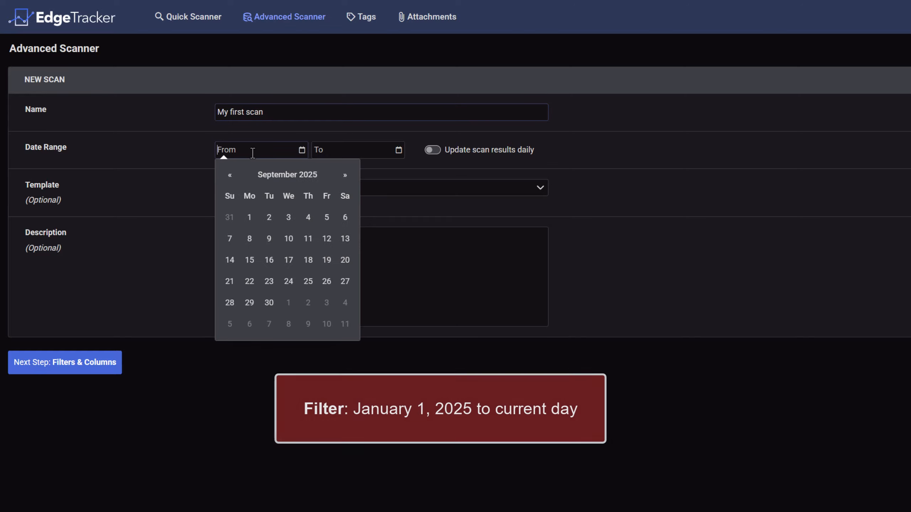
left_click(227, 177)
left_click(227, 177)
left_click(227, 178)
left_click(227, 177)
left_click(227, 178)
left_click(227, 177)
left_click(227, 177)
left_click(227, 177)
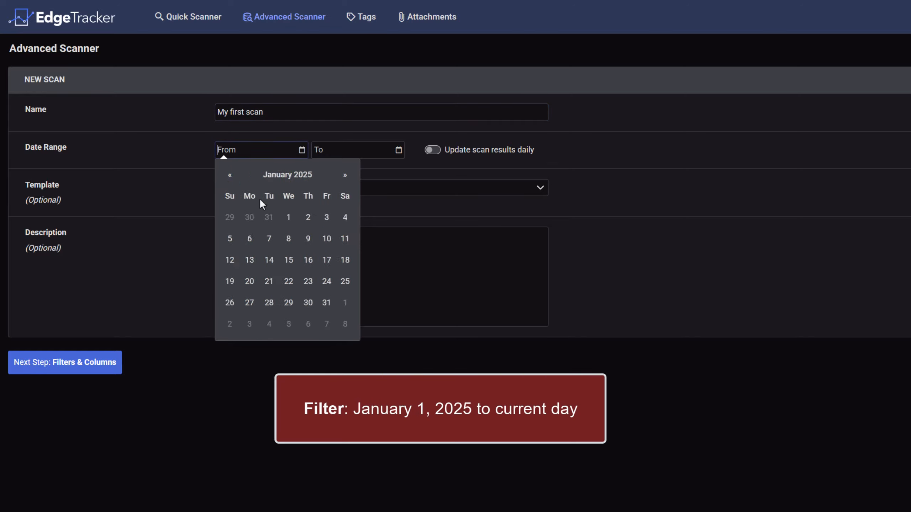
left_click(288, 217)
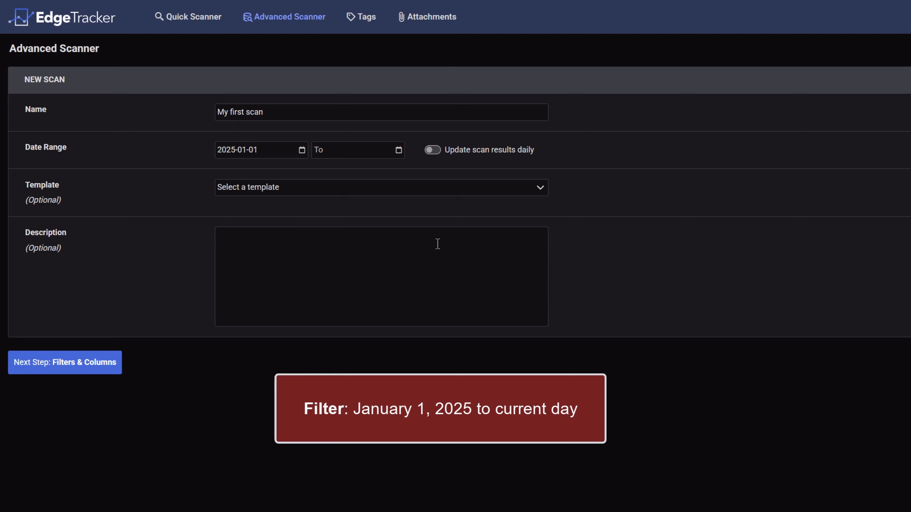
left_click(433, 150)
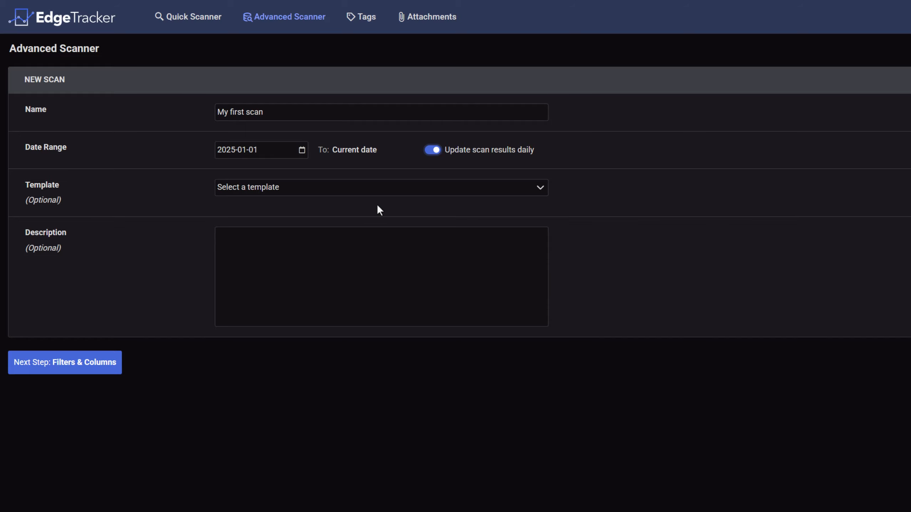
- Review the available templates and create the scan without one, continuing to its filters and columns
left_click(394, 194)
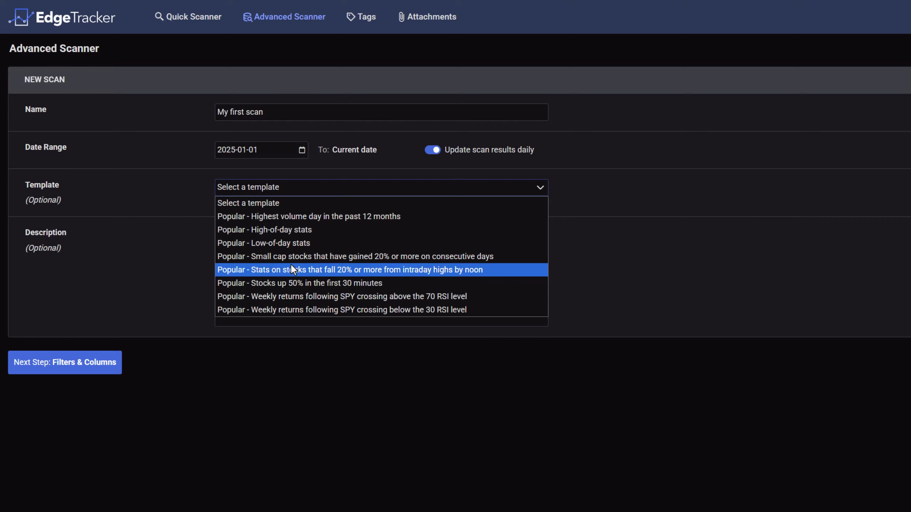
left_click(185, 182)
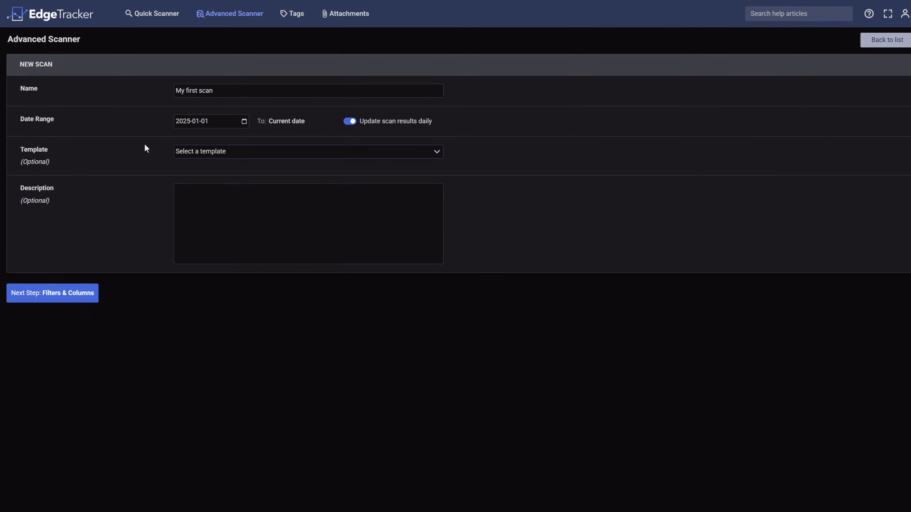
left_click(74, 293)
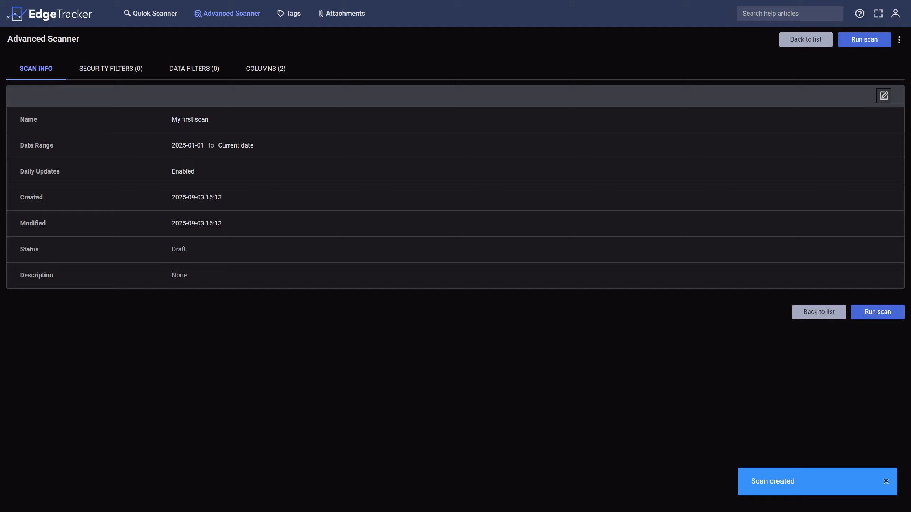
- Limit the scan's Security Class filter to Common Stock and ADR
left_click(117, 72)
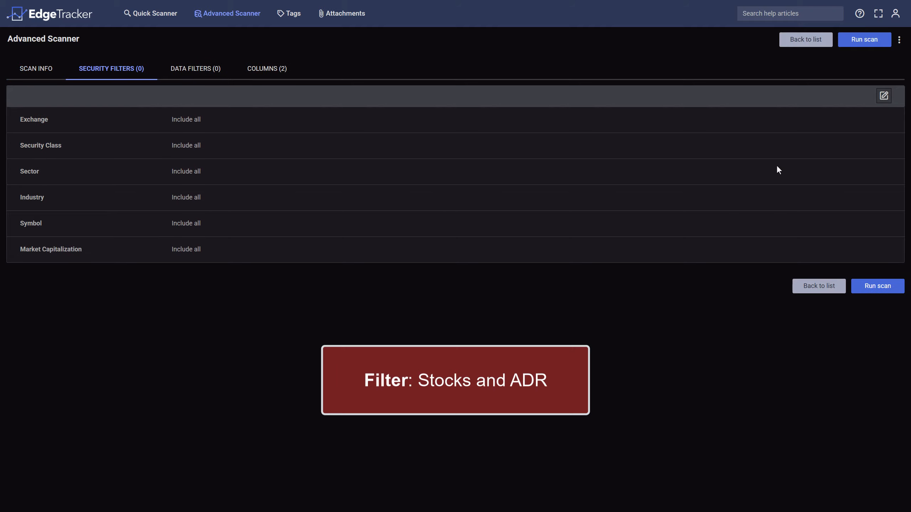
left_click(883, 96)
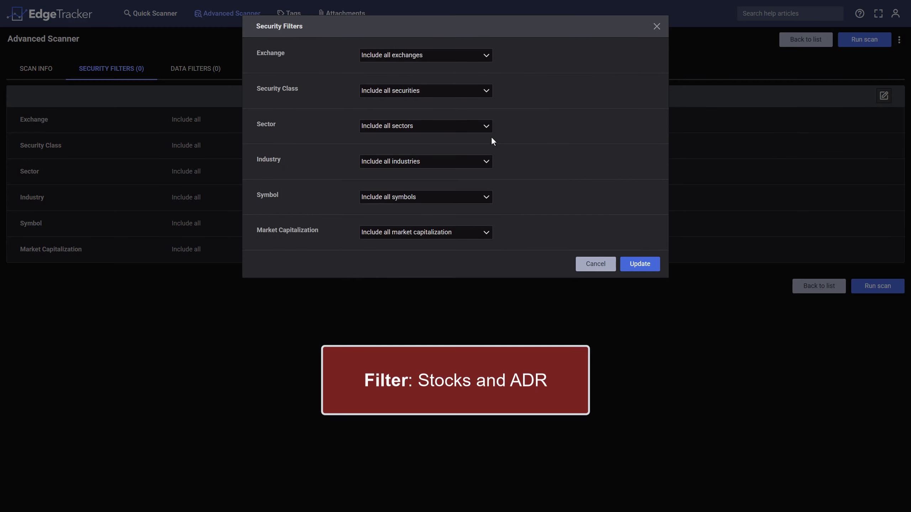
left_click(459, 90)
left_click(446, 114)
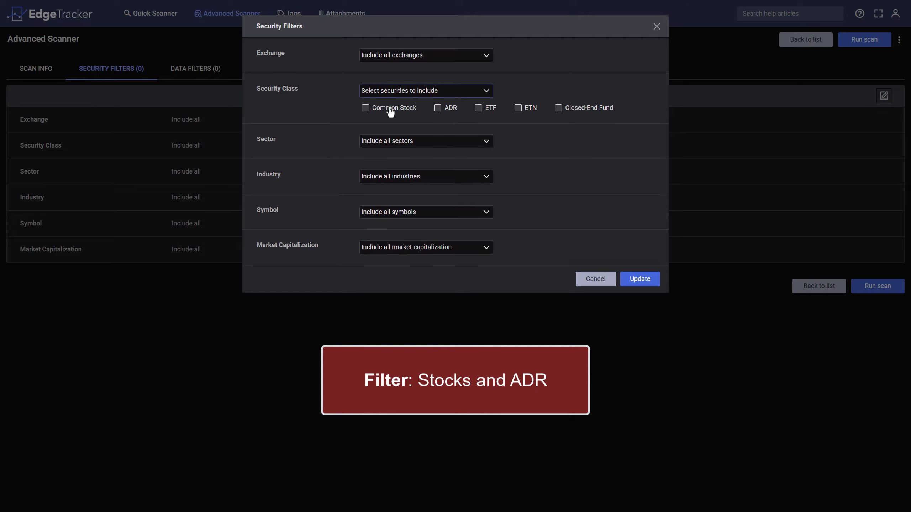
left_click(436, 110)
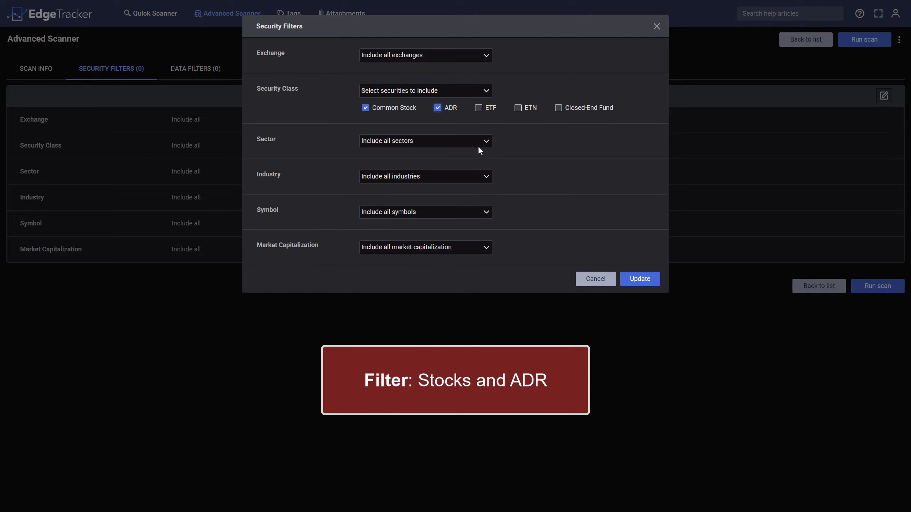
left_click(639, 285)
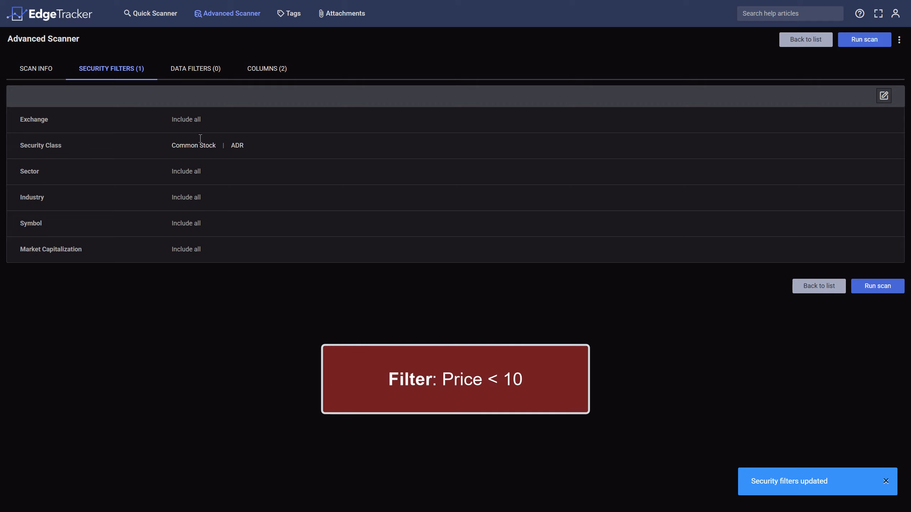
- Start a data filter of type Data Point with the Daily interval and Price as the data point
left_click(194, 76)
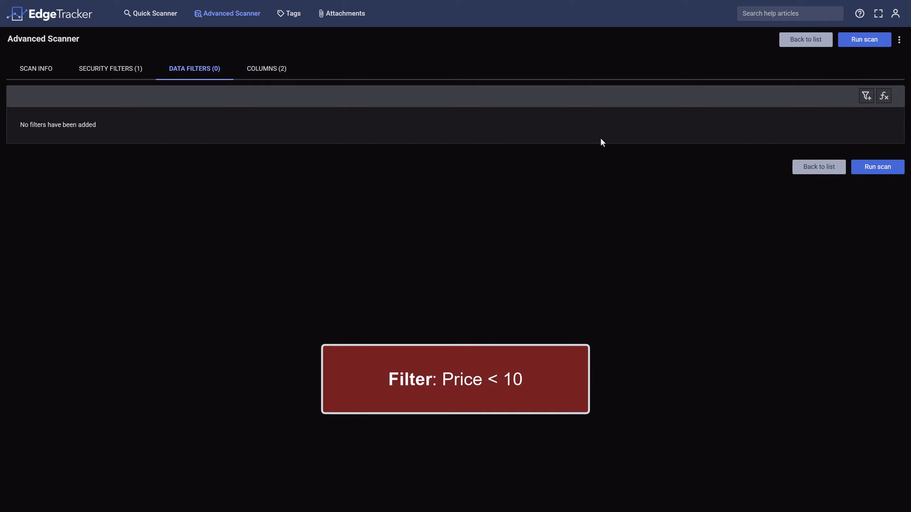
left_click(865, 96)
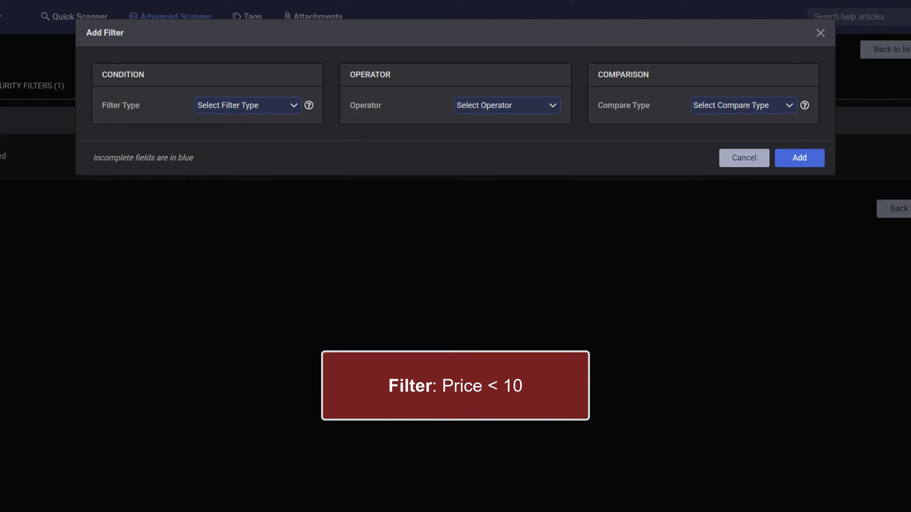
left_click(290, 108)
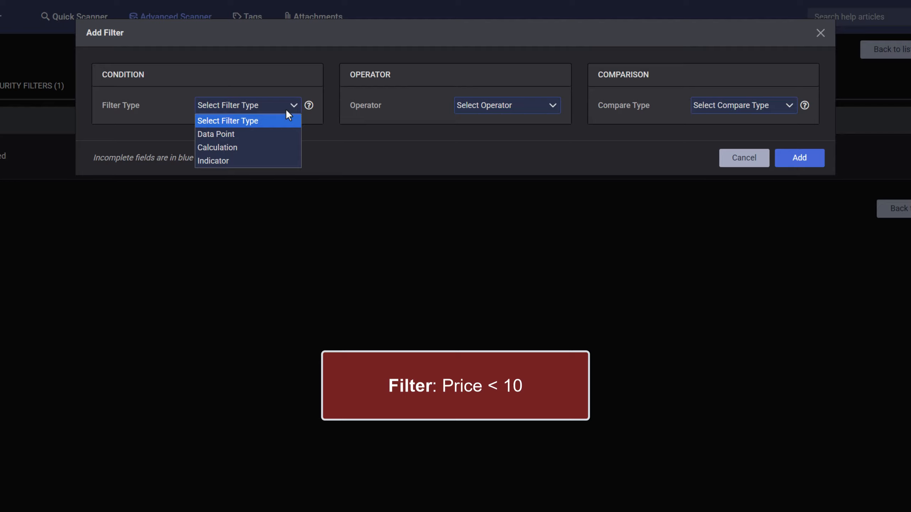
left_click(271, 133)
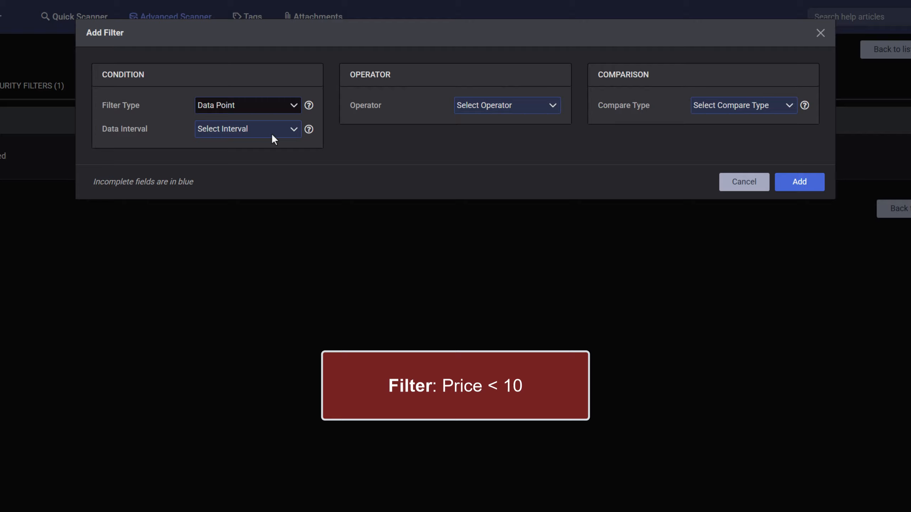
left_click(272, 135)
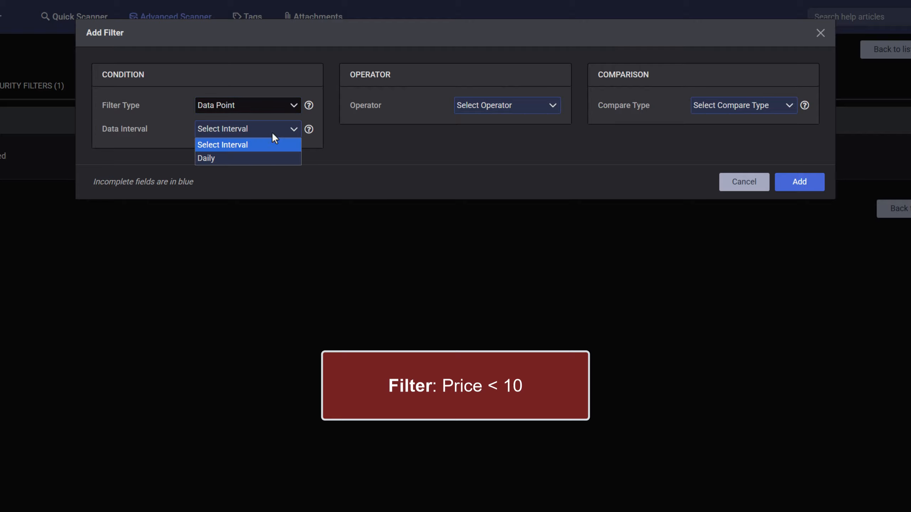
left_click(171, 122)
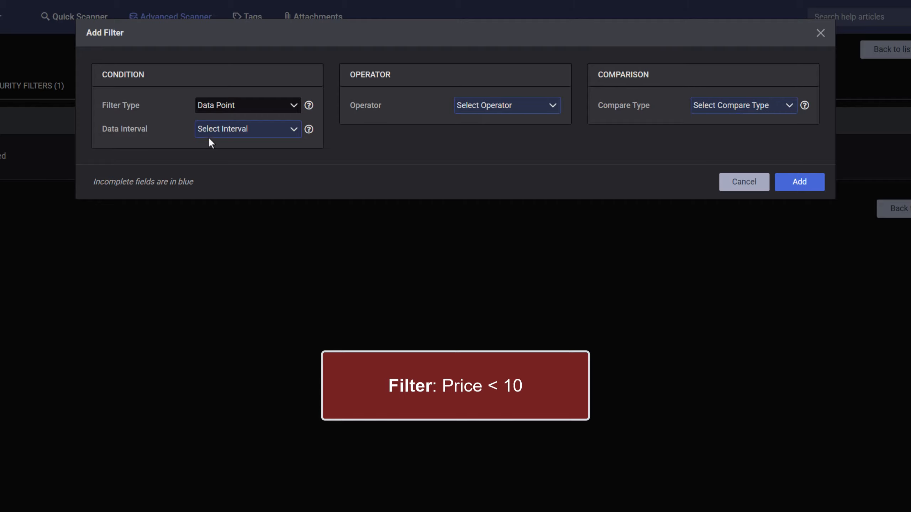
left_click(250, 136)
left_click(241, 158)
left_click(292, 159)
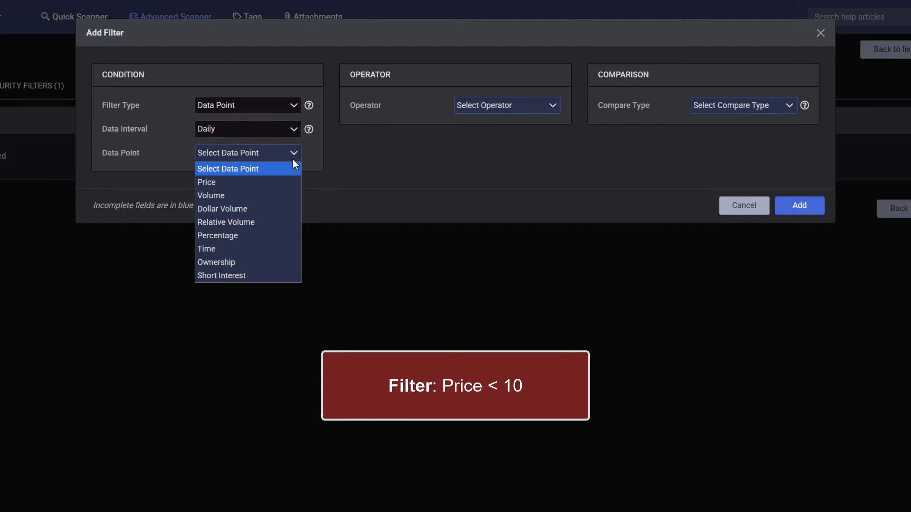
left_click(278, 181)
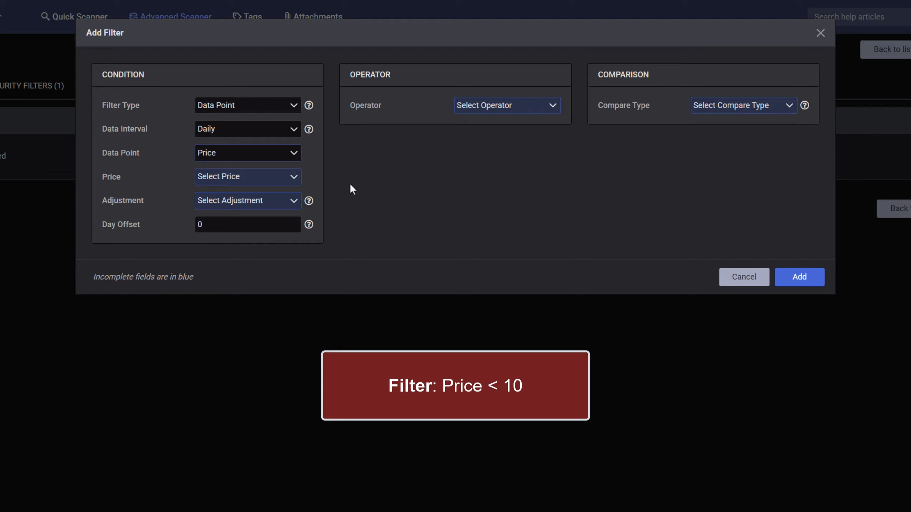
- Set the filter's price to Regular Hours Open with Unadjusted data, and consult the help on adjustment
left_click(270, 176)
left_click(264, 212)
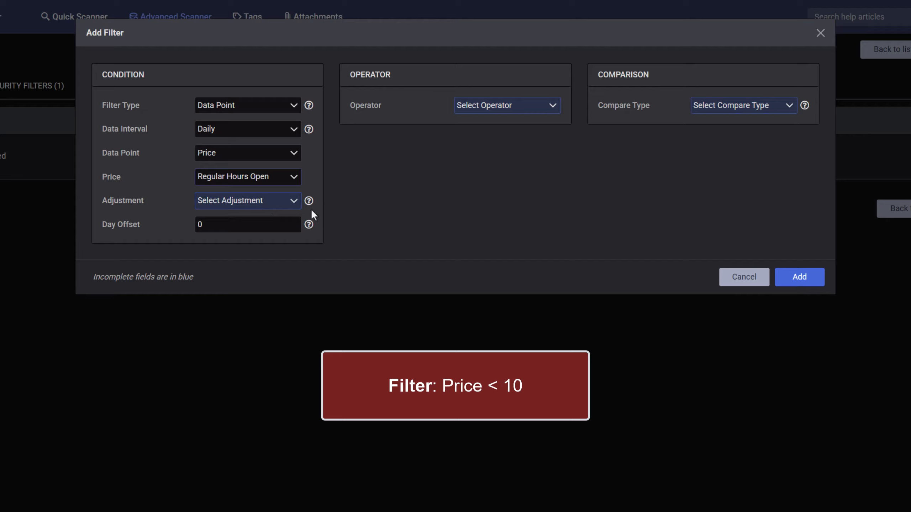
left_click(285, 204)
left_click(272, 241)
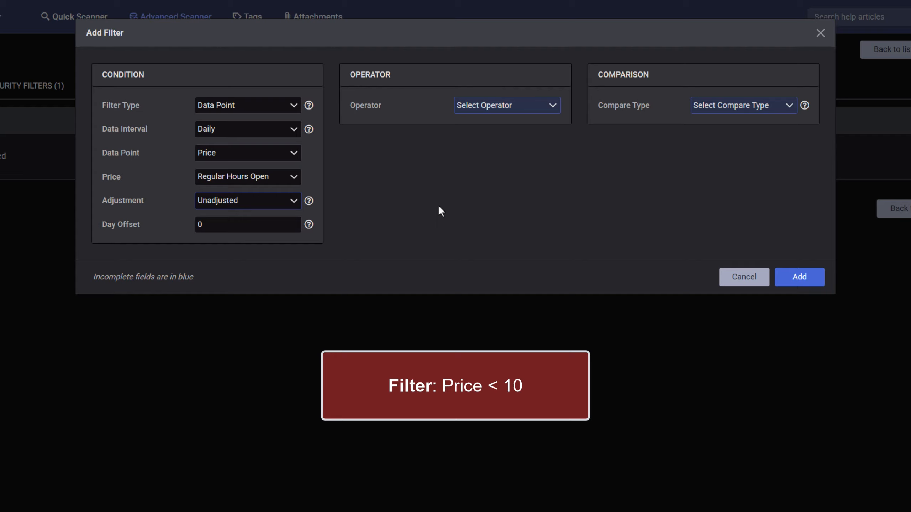
left_click(309, 206)
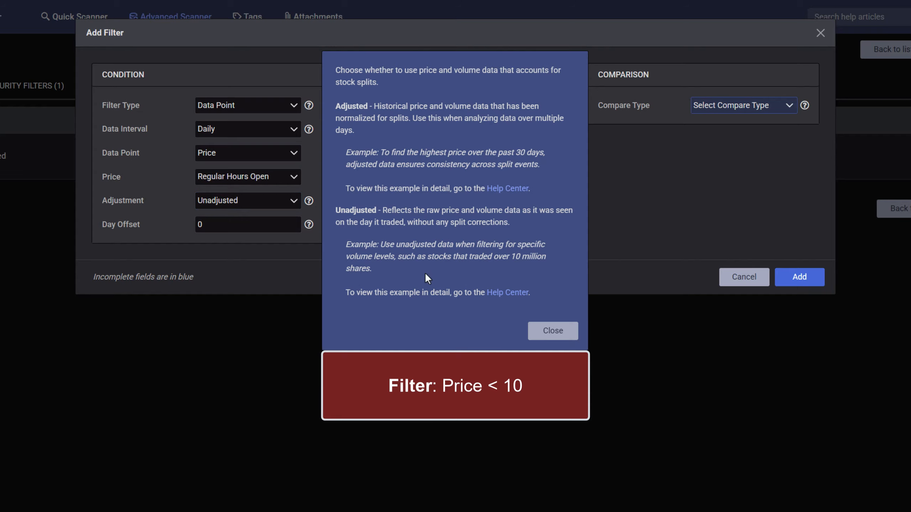
left_click(541, 332)
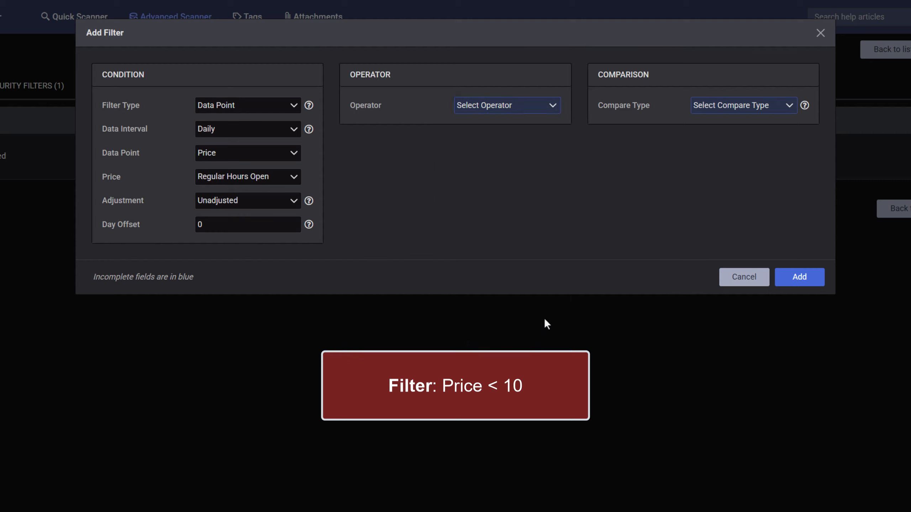
- Complete the price filter with the Less than operator and a comparison value of 10, and add it to the scan
left_click(537, 108)
left_click(513, 160)
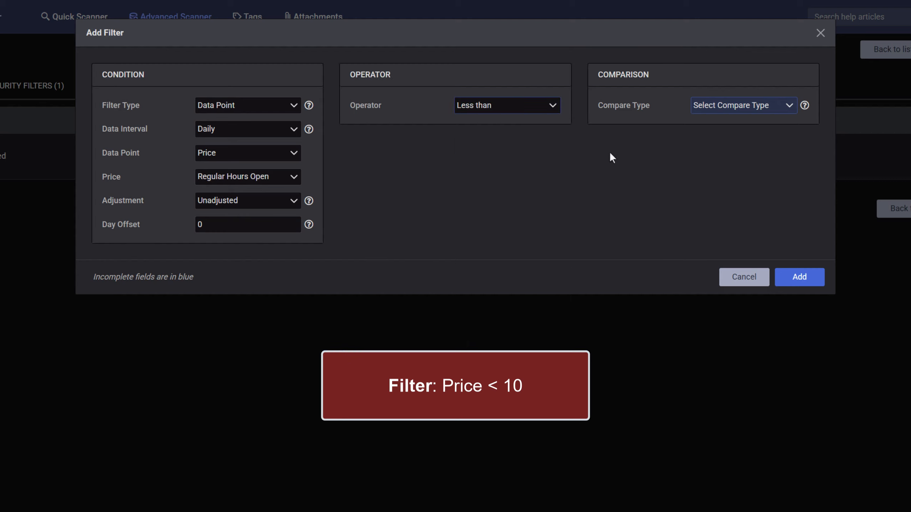
left_click(739, 110)
left_click(734, 134)
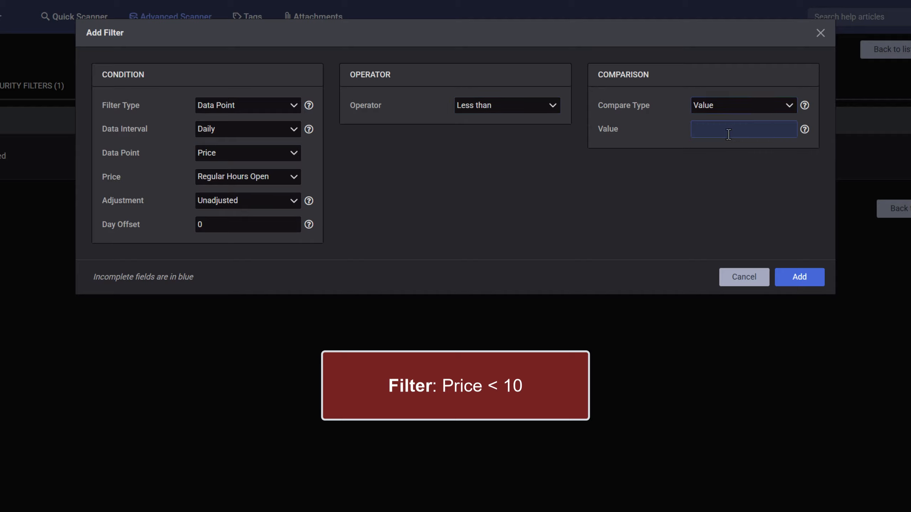
left_click(729, 134)
type("10")
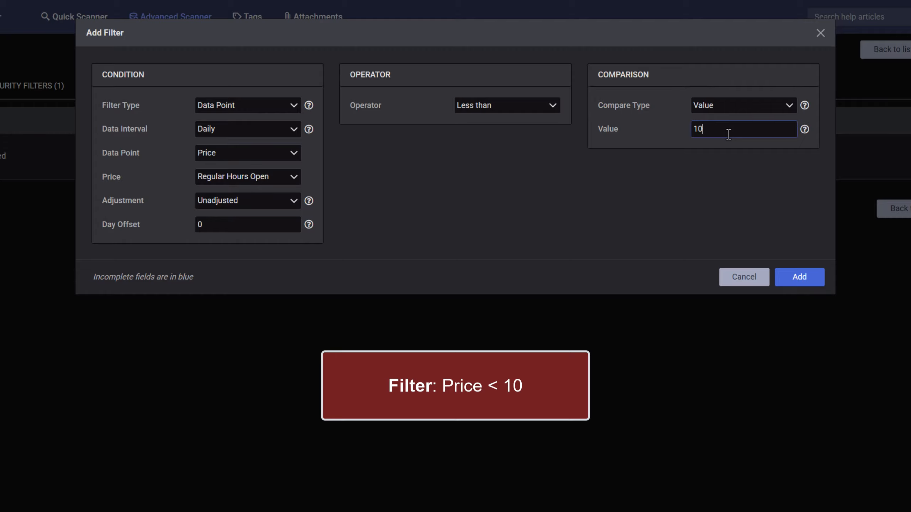
left_click(786, 278)
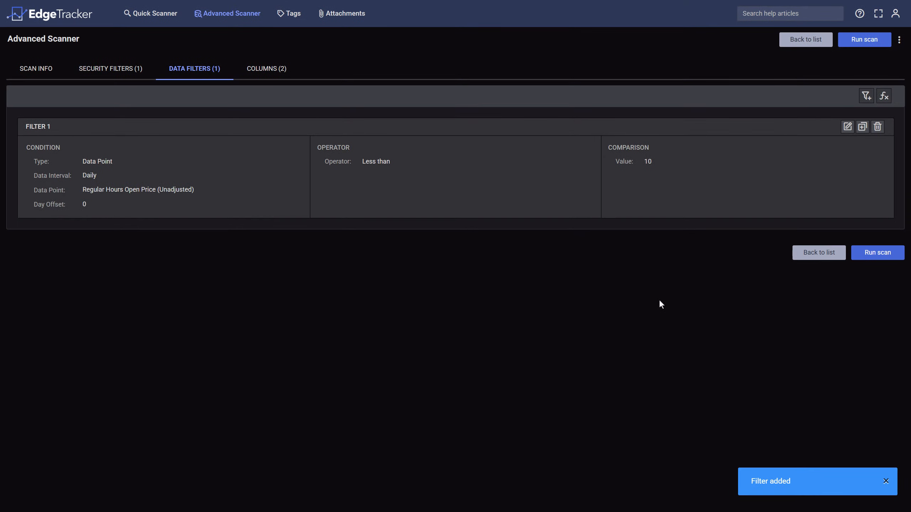
- Start a second data filter of type Data Point with the Daily interval and the percentage Change from Open %
left_click(865, 99)
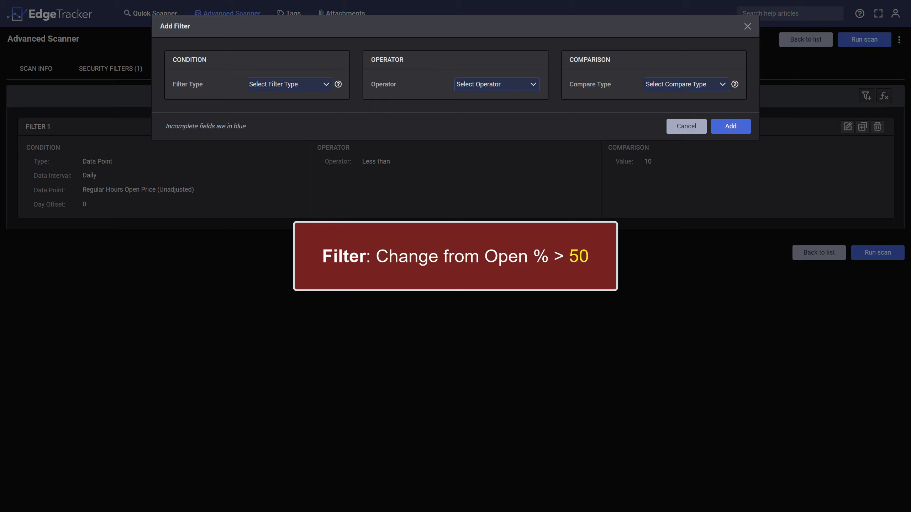
left_click(291, 89)
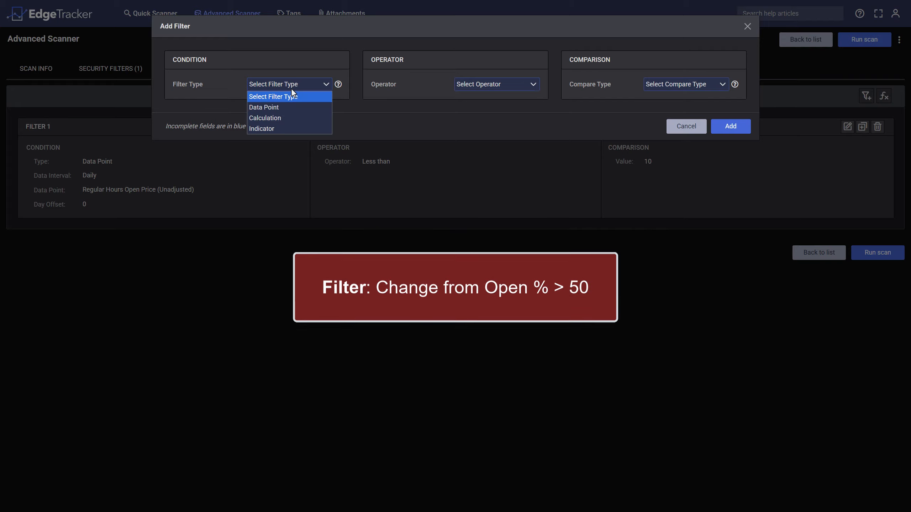
left_click(286, 107)
left_click(286, 107)
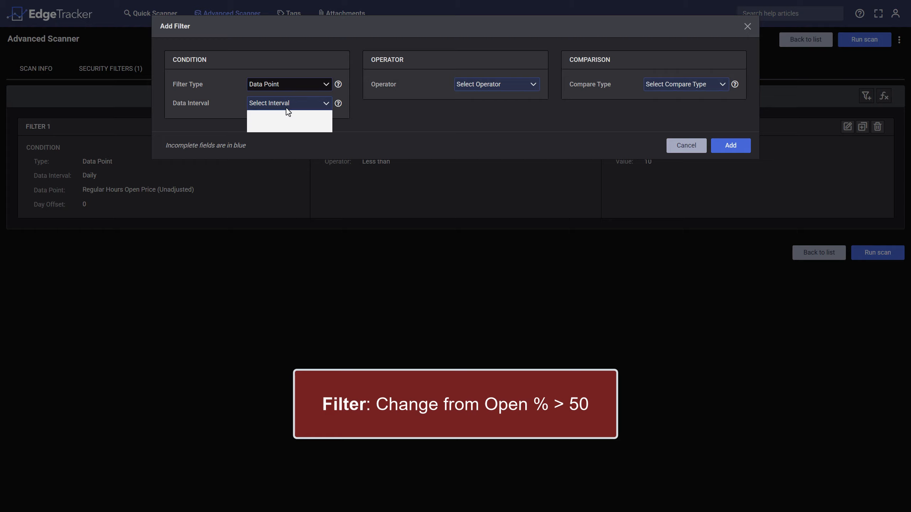
left_click(281, 126)
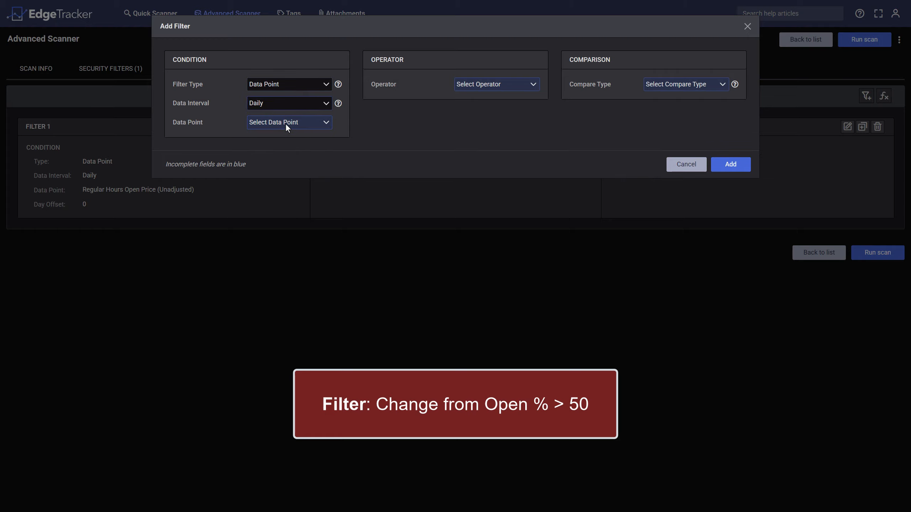
left_click(285, 123)
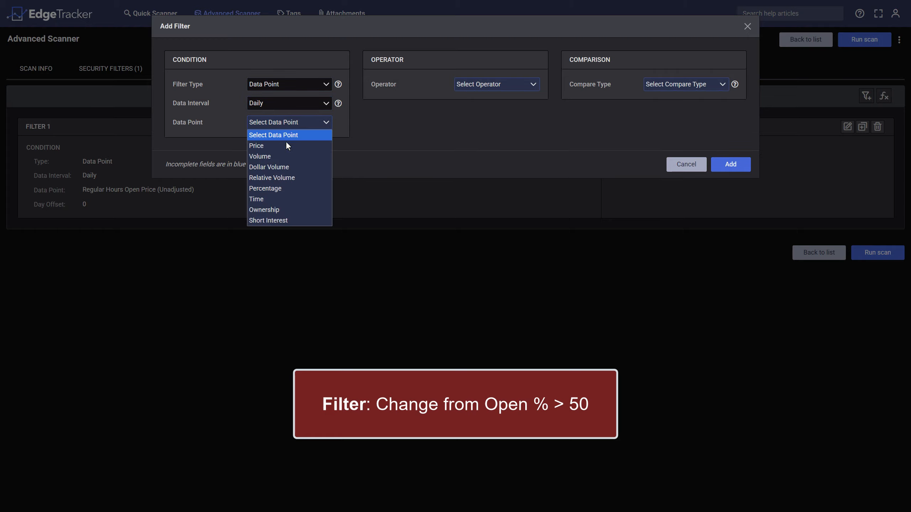
left_click(284, 188)
left_click(307, 144)
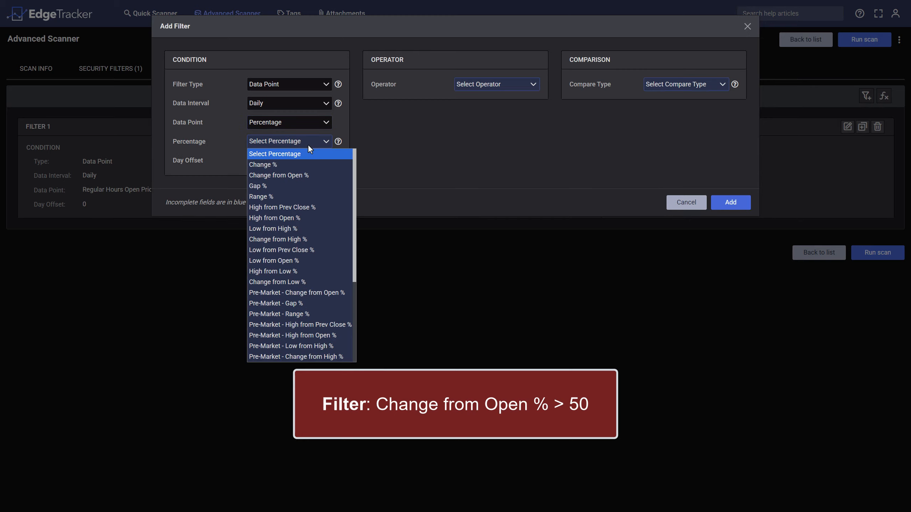
left_click(303, 176)
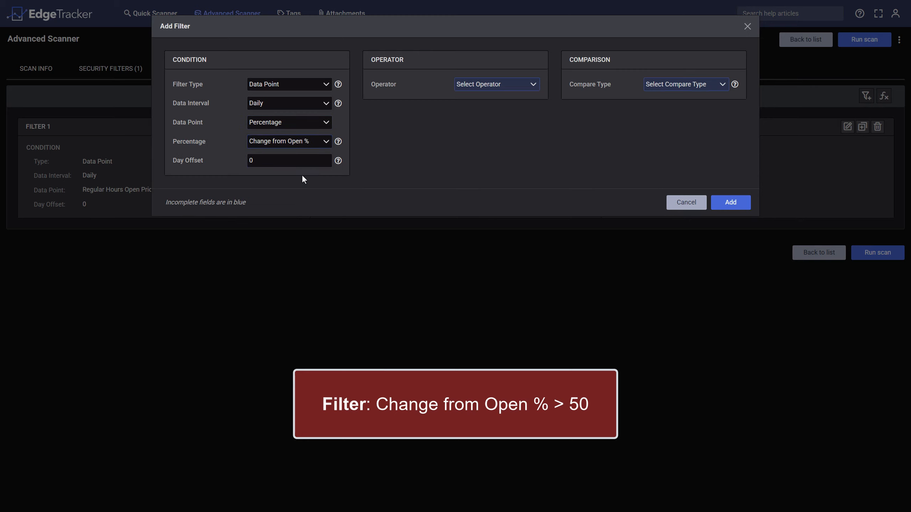
- Complete the percentage filter with the Greater than operator and a comparison value of 50, and add it to the scan
left_click(467, 87)
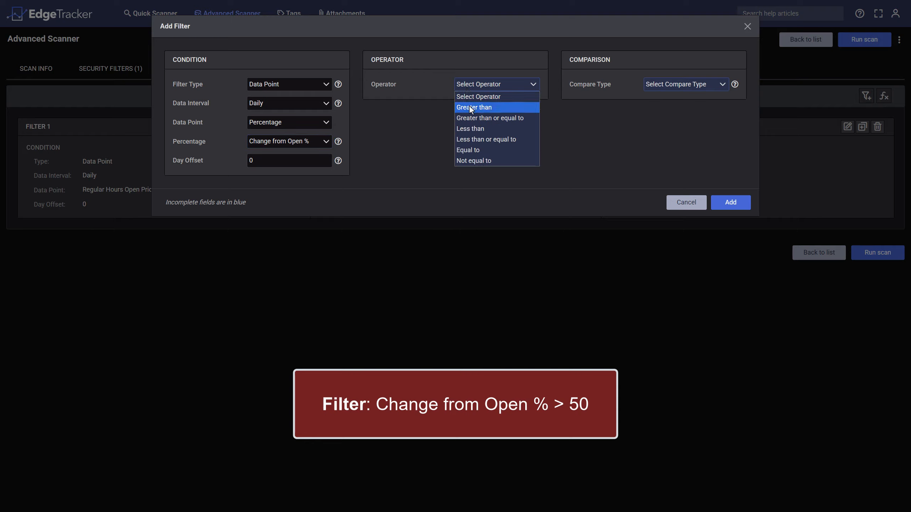
left_click(470, 106)
left_click(681, 85)
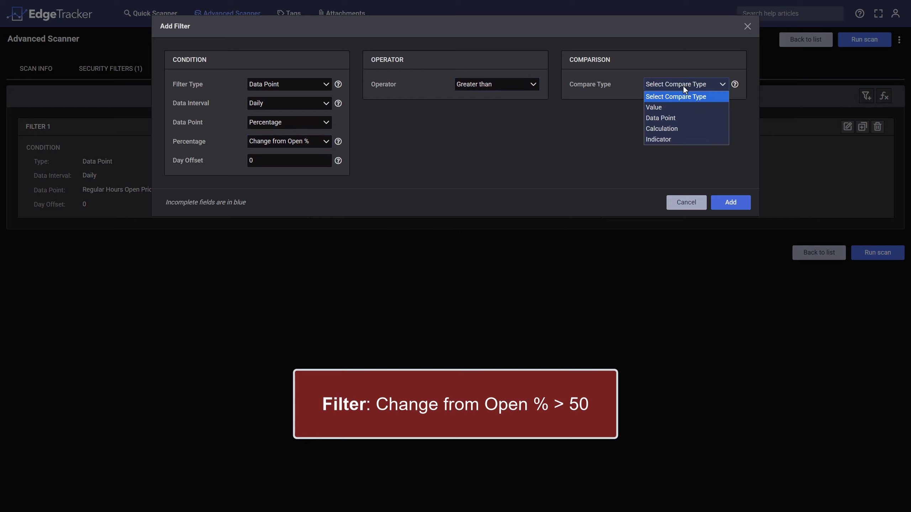
left_click(677, 107)
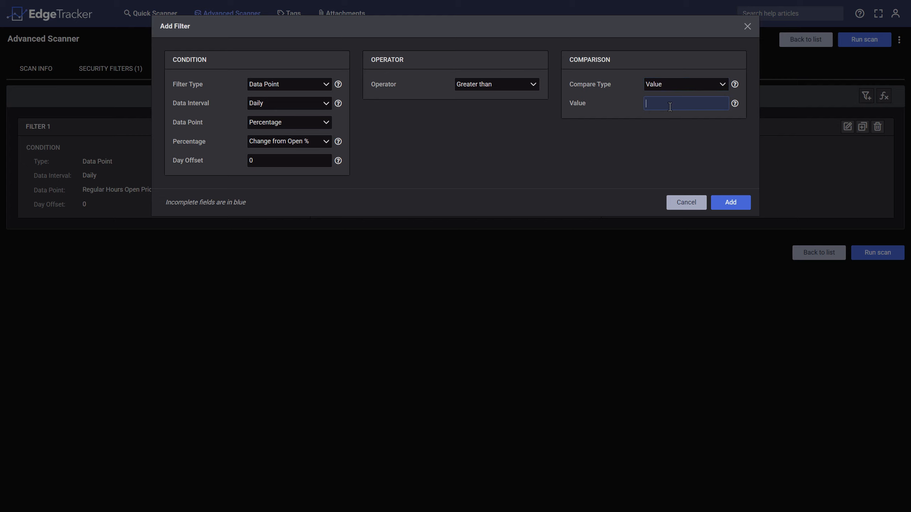
type("50")
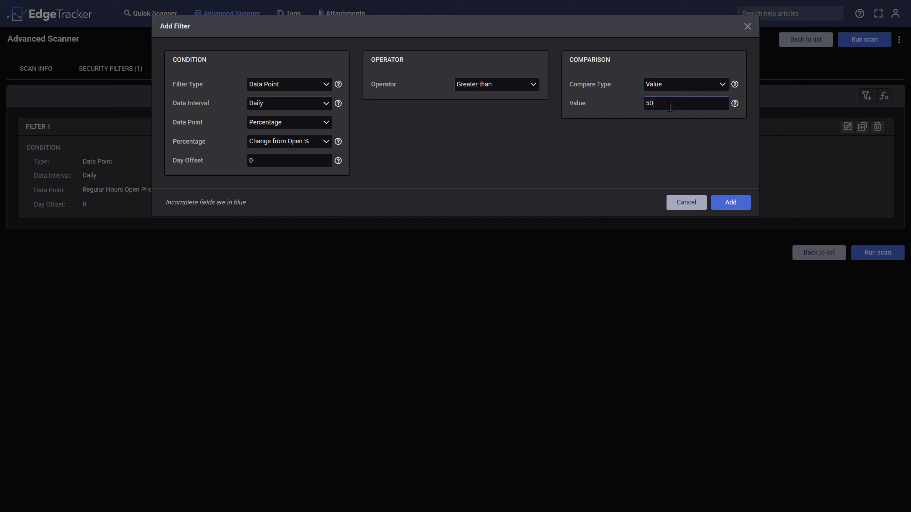
left_click(730, 203)
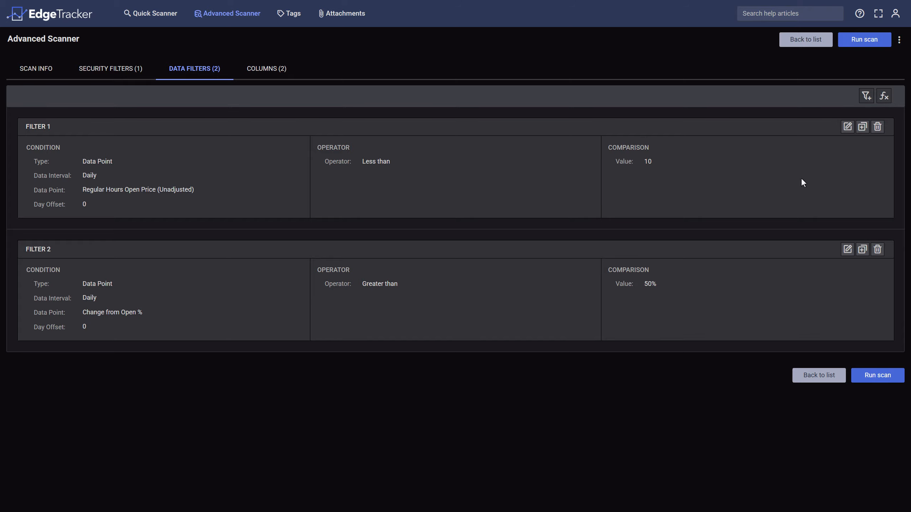
- Start a third data filter of type Calculation with the Intraday interval and Sum as the calculation
left_click(865, 99)
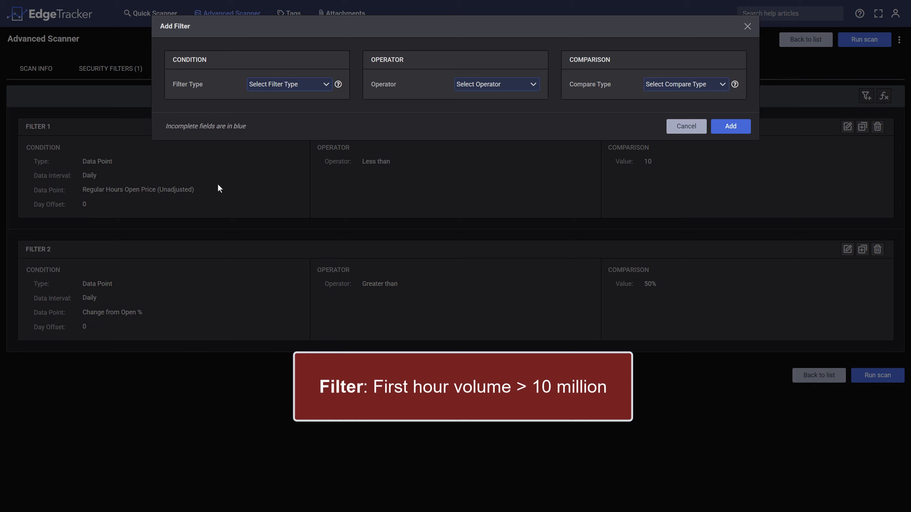
left_click(292, 85)
left_click(285, 118)
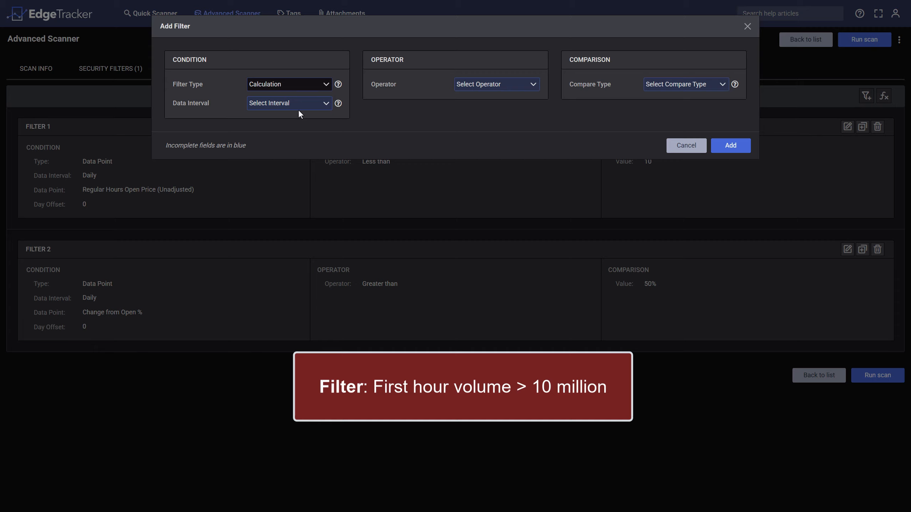
left_click(307, 106)
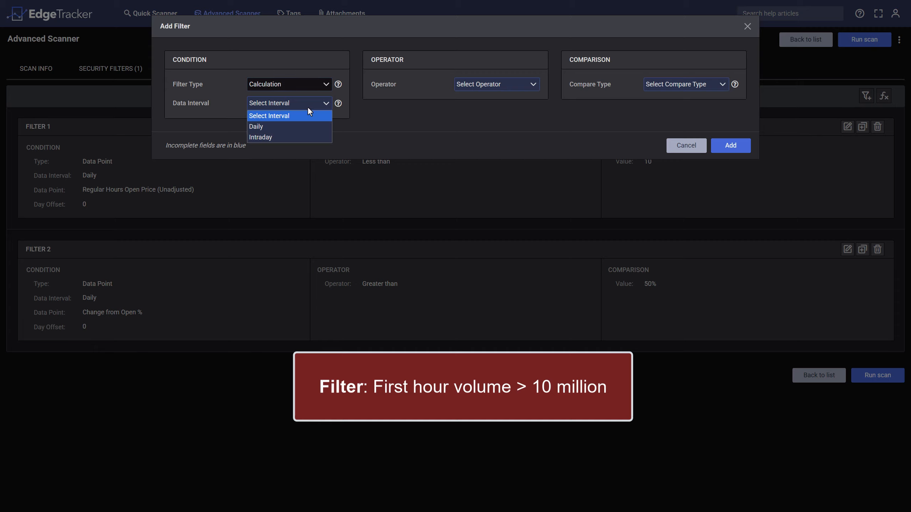
left_click(294, 137)
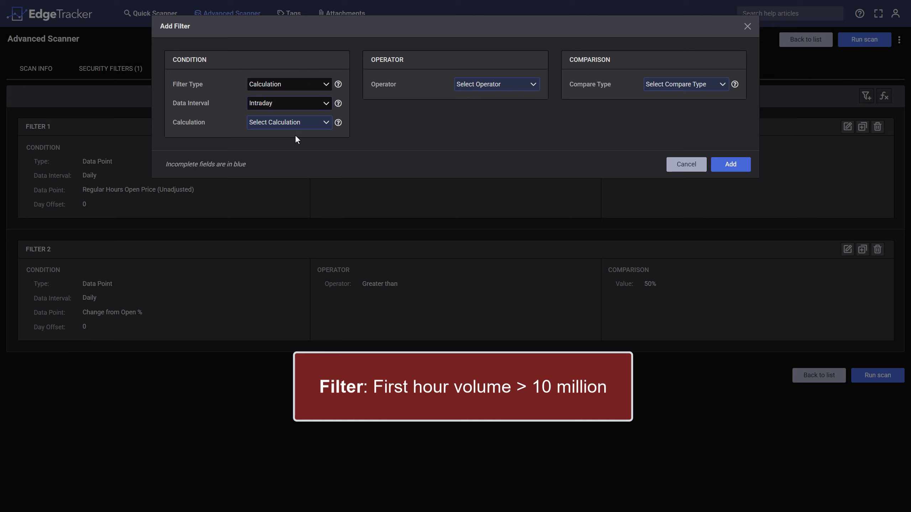
left_click(307, 123)
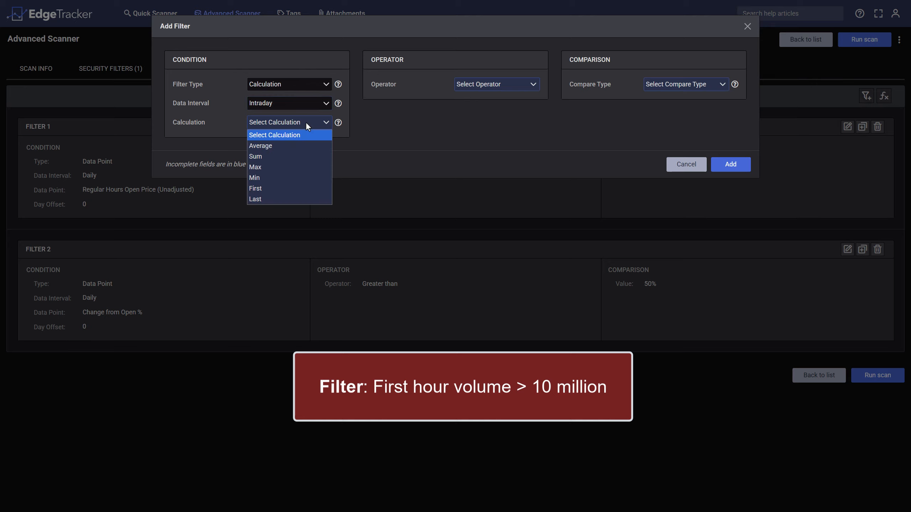
left_click(299, 156)
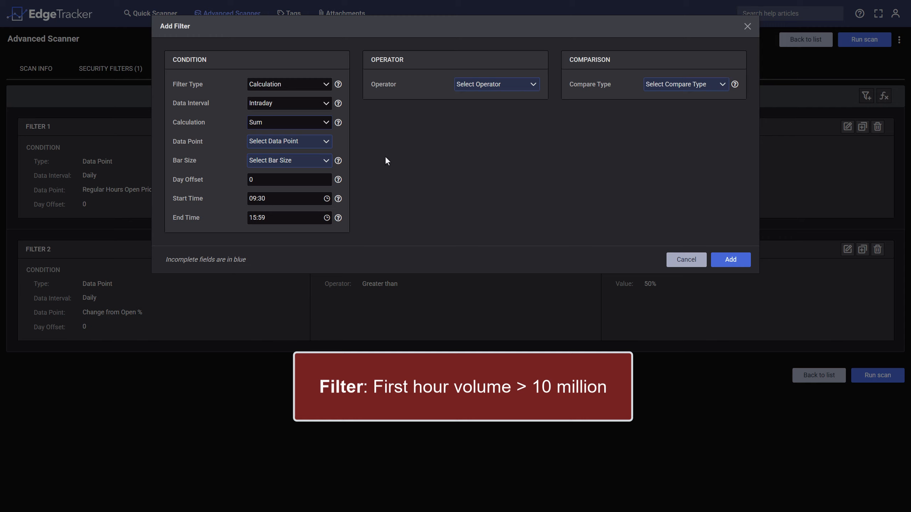
- Set the Sum calculation to use Unadjusted Volume with a bar size of 1 minute
left_click(319, 147)
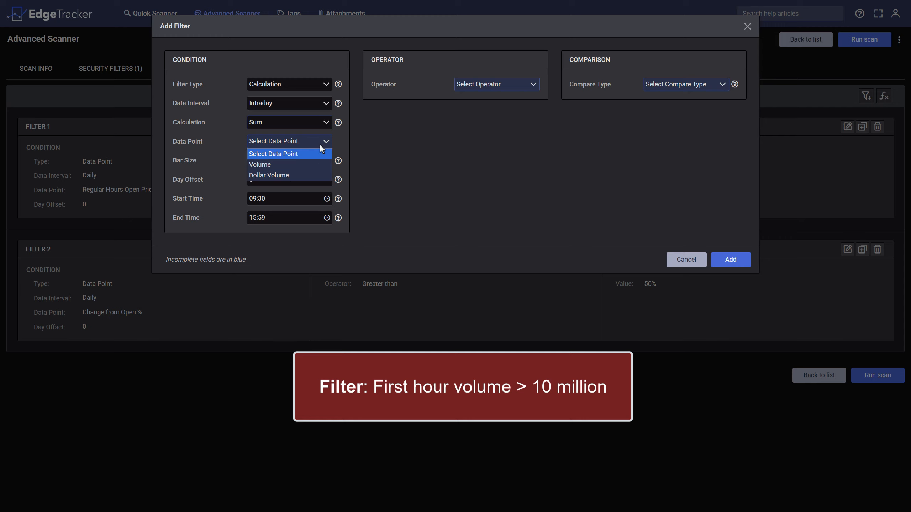
left_click(313, 164)
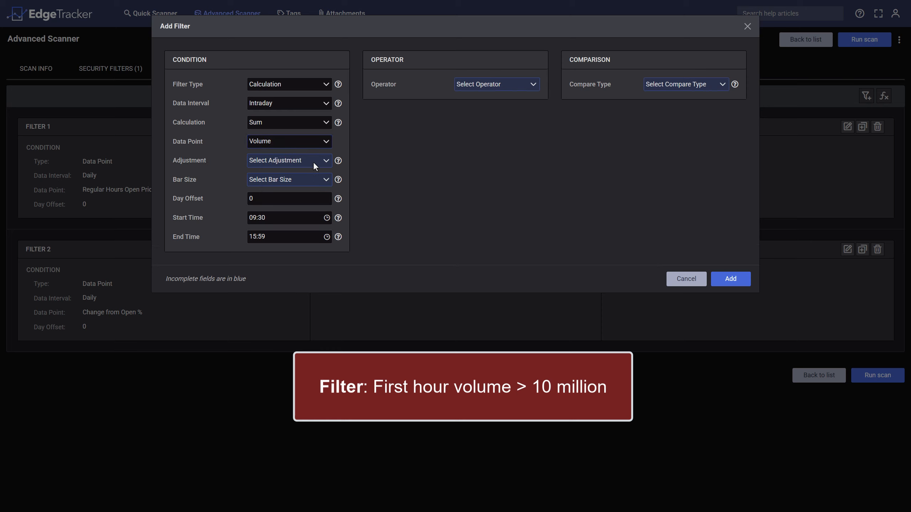
left_click(313, 162)
left_click(309, 194)
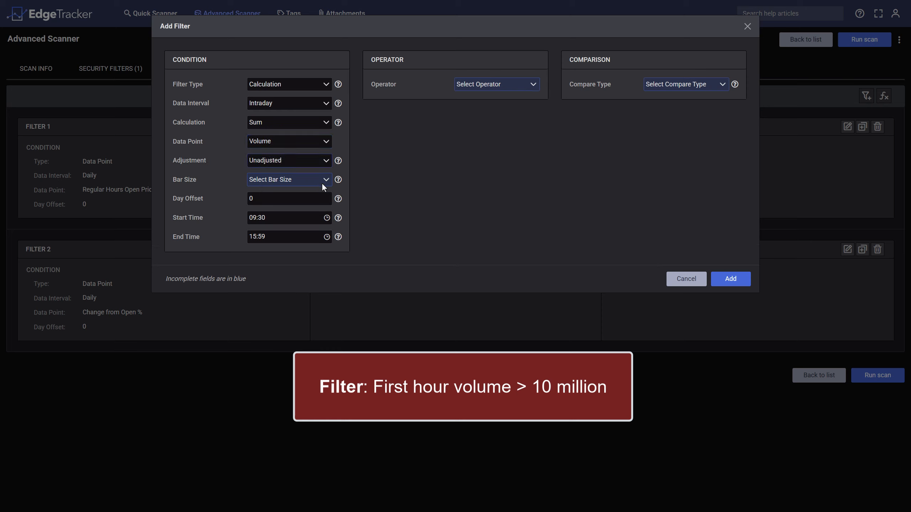
left_click(324, 183)
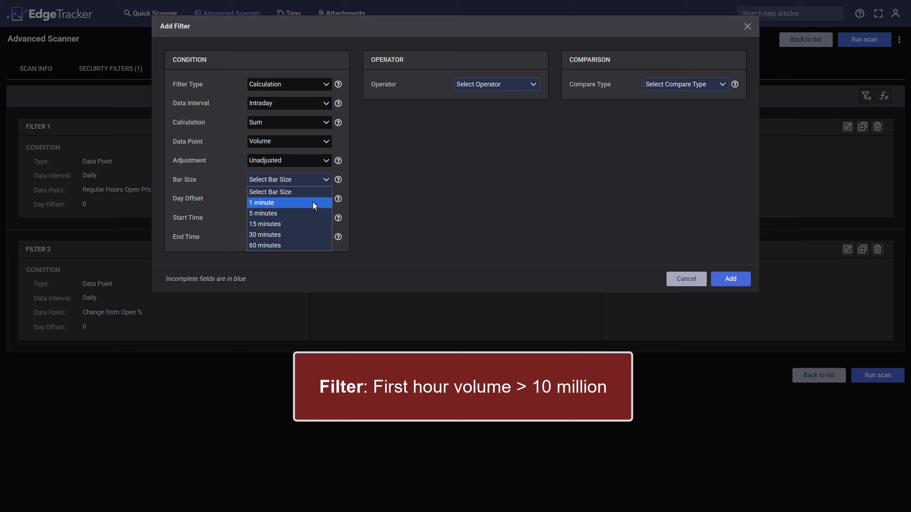
left_click(312, 202)
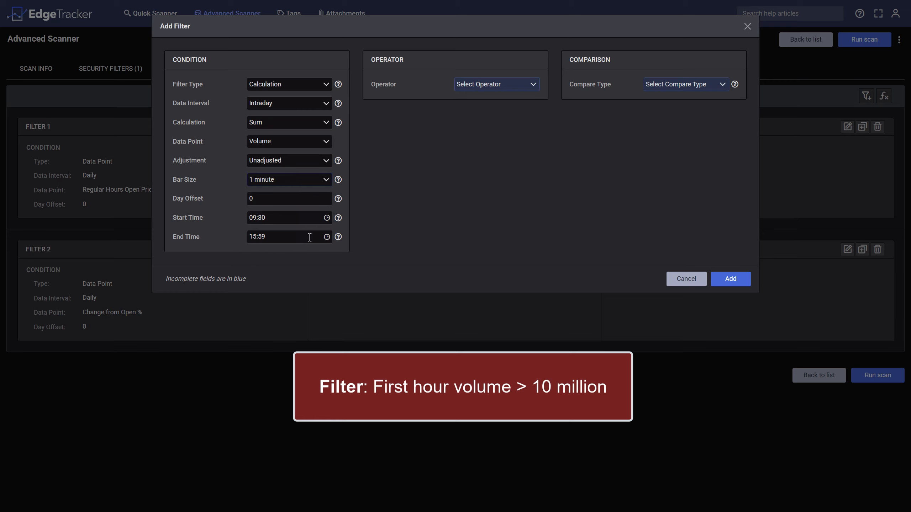
- Set the volume calculation's end time to 10:29 so that it covers only the first trading hour
left_click(291, 237)
left_click_drag(291, 237, 221, 236)
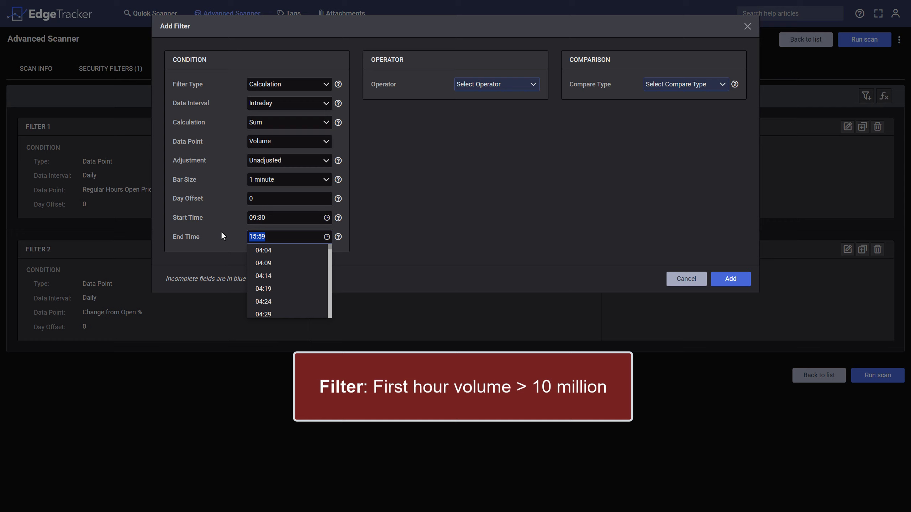
type("10:29")
left_click(419, 236)
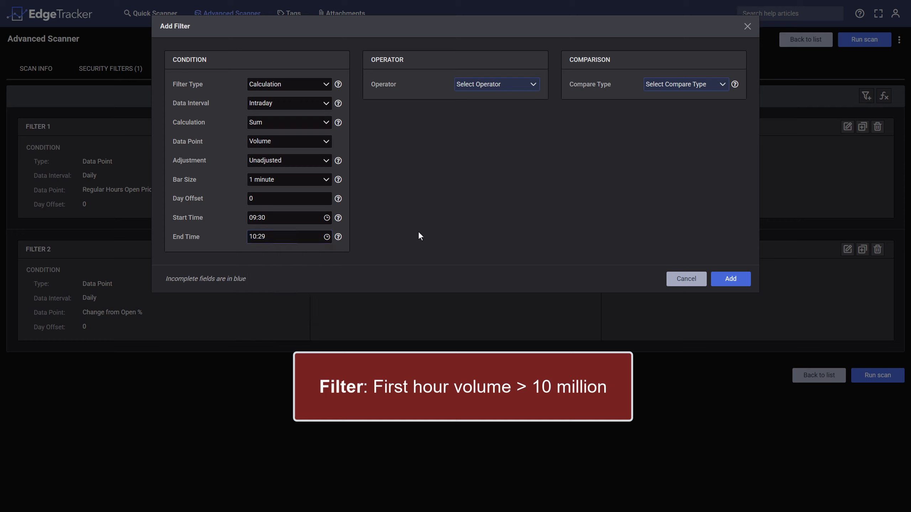
- Complete the volume filter with the Greater than operator and a comparison value of 10000000, add it, and review the filter list
left_click(519, 85)
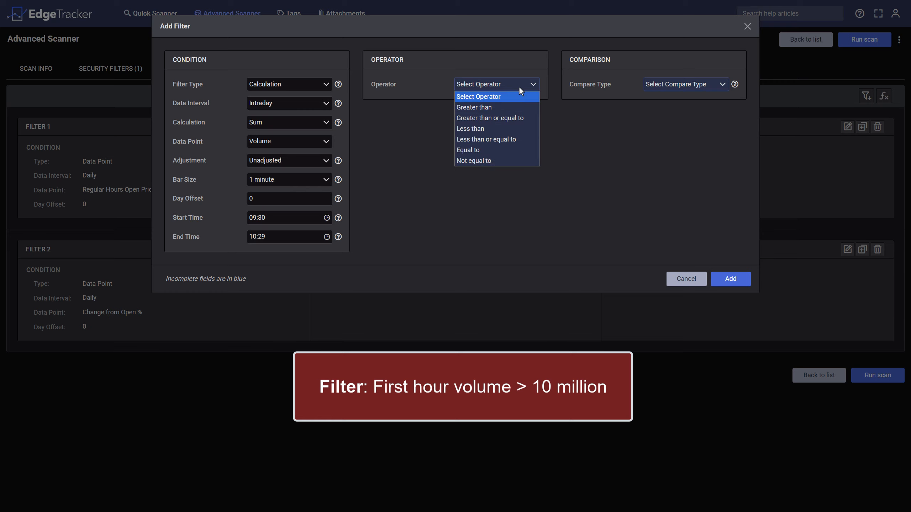
left_click(501, 107)
left_click(658, 85)
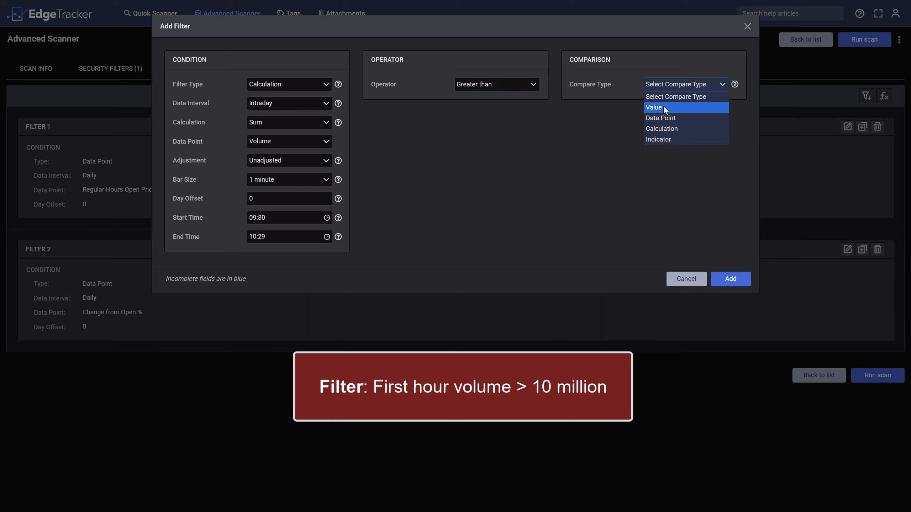
left_click(663, 107)
type("1")
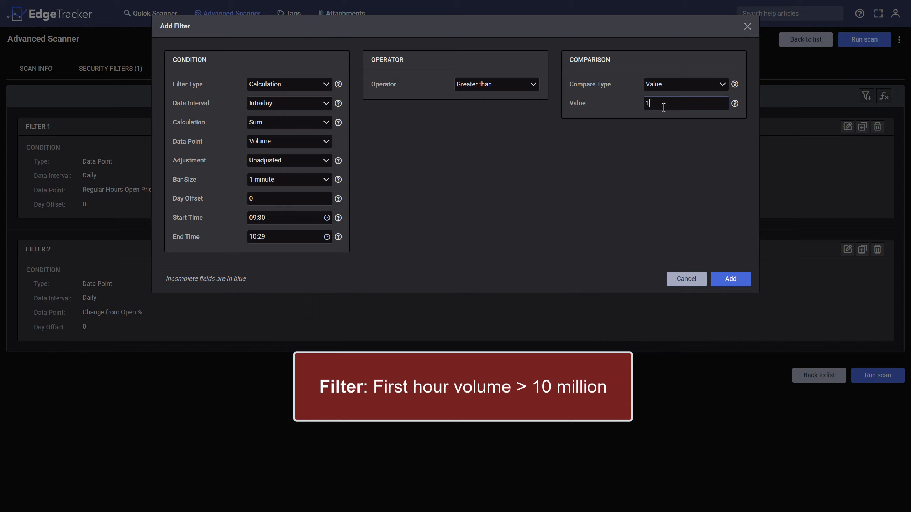
type("0000000")
left_click(723, 279)
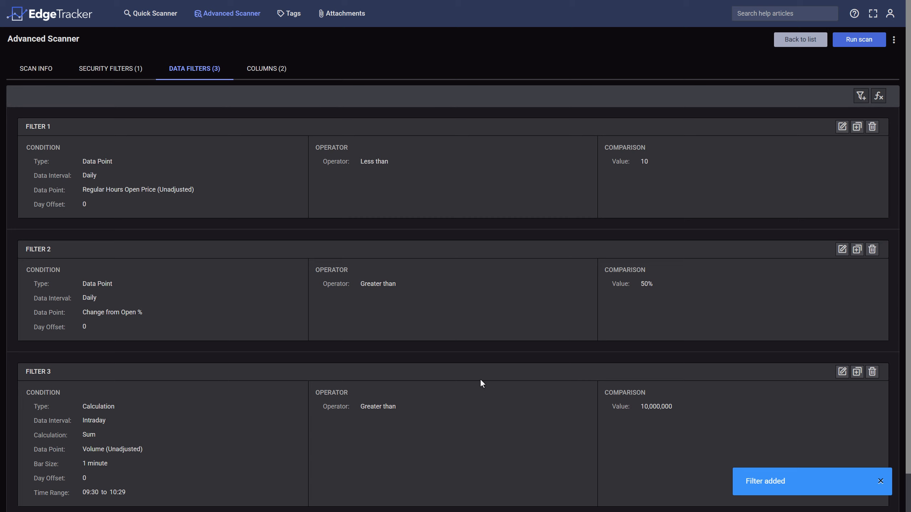
scroll(480, 379, "down", 1)
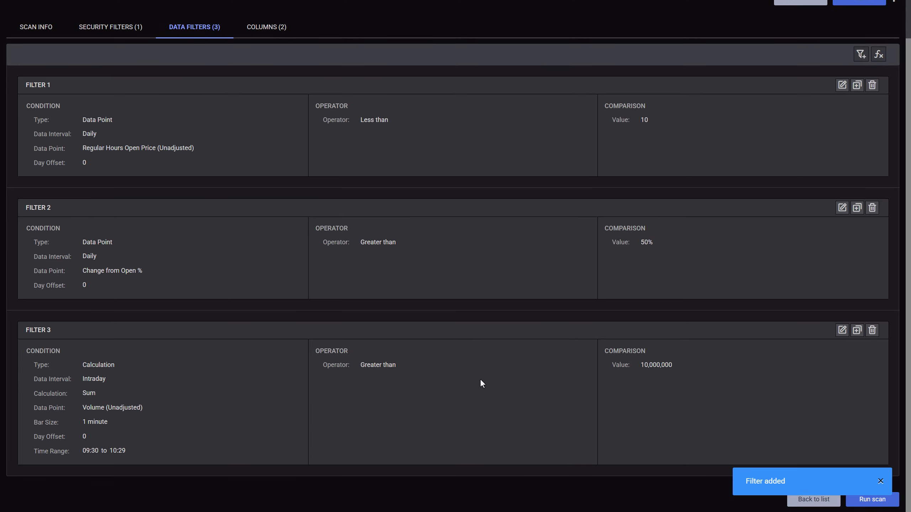
scroll(480, 379, "up", 1)
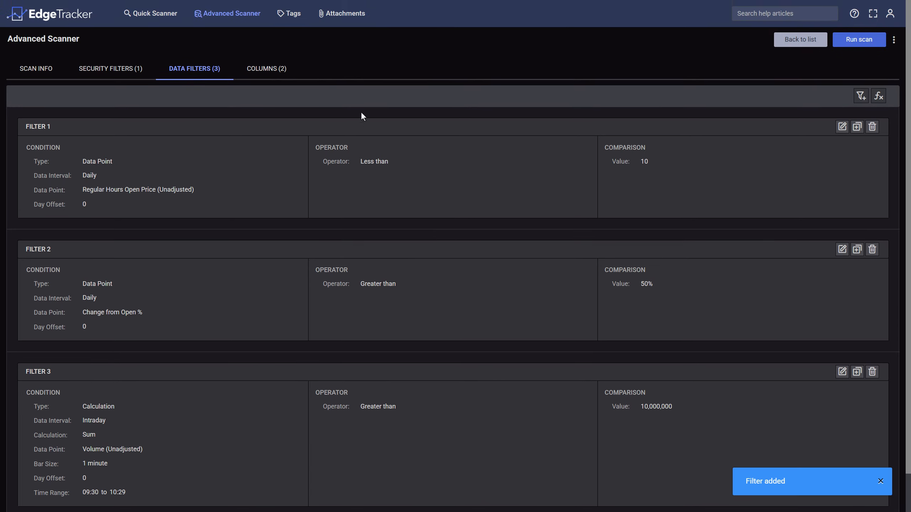
- Add a result column named Exchange of type Security Info that shows the security's Exchange
left_click(274, 70)
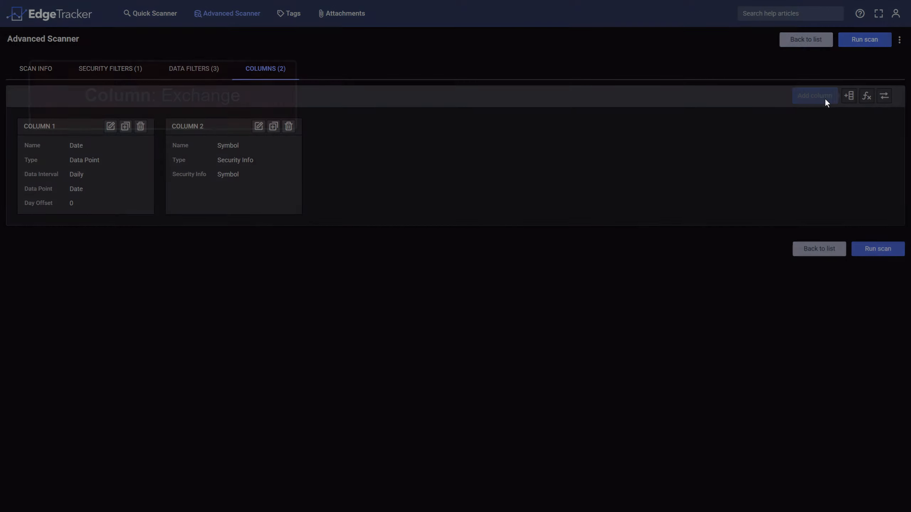
left_click(849, 95)
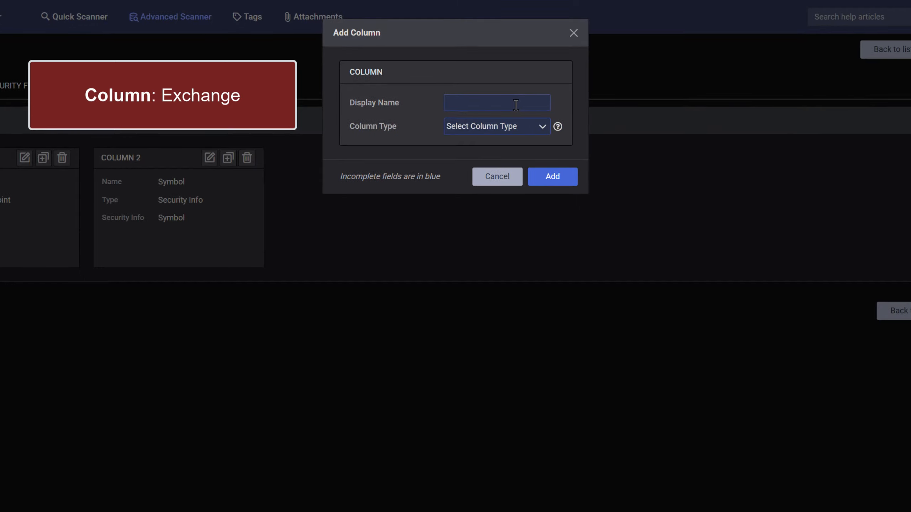
type("Exchange")
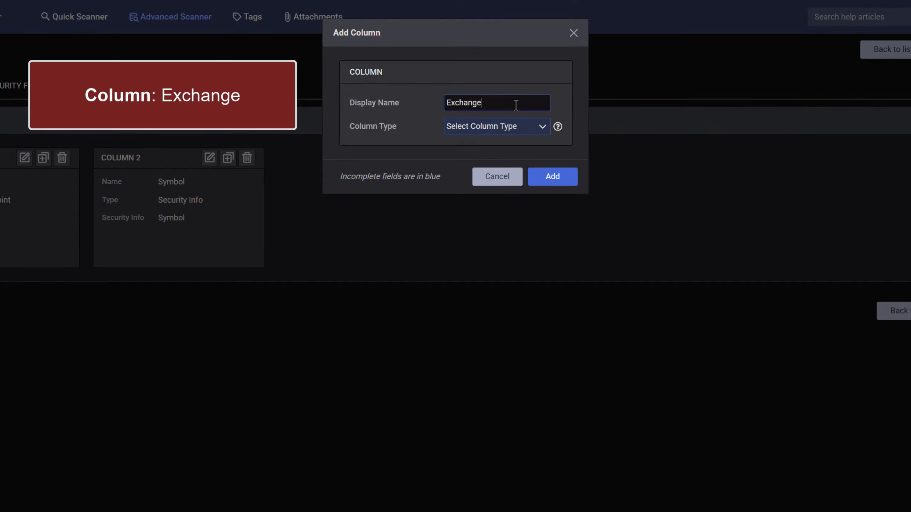
left_click(540, 132)
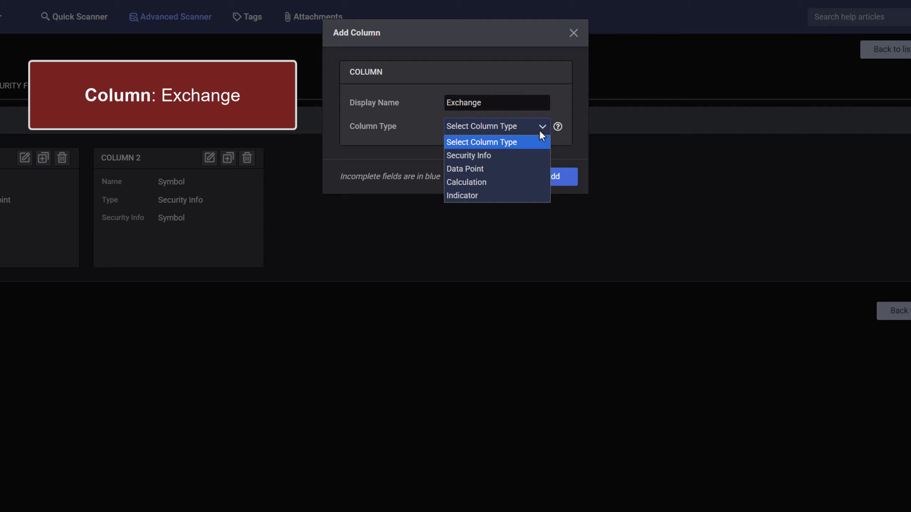
left_click(514, 155)
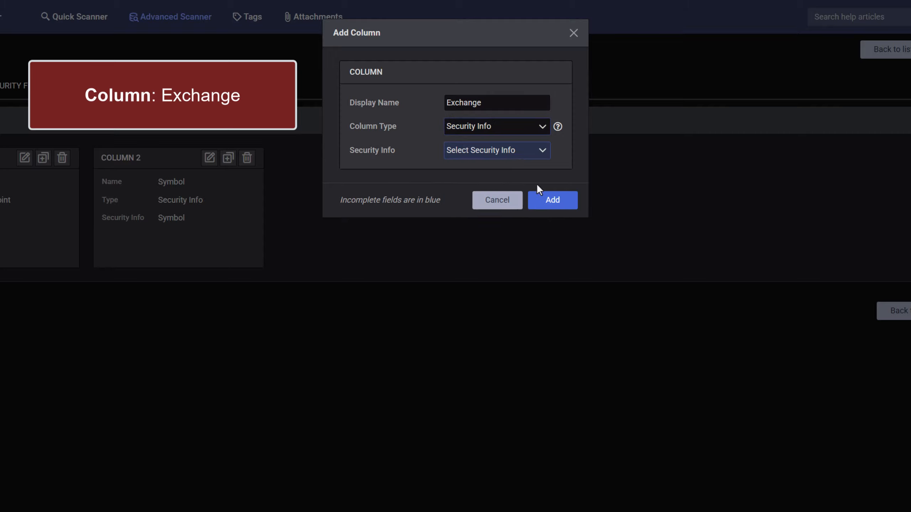
left_click(543, 156)
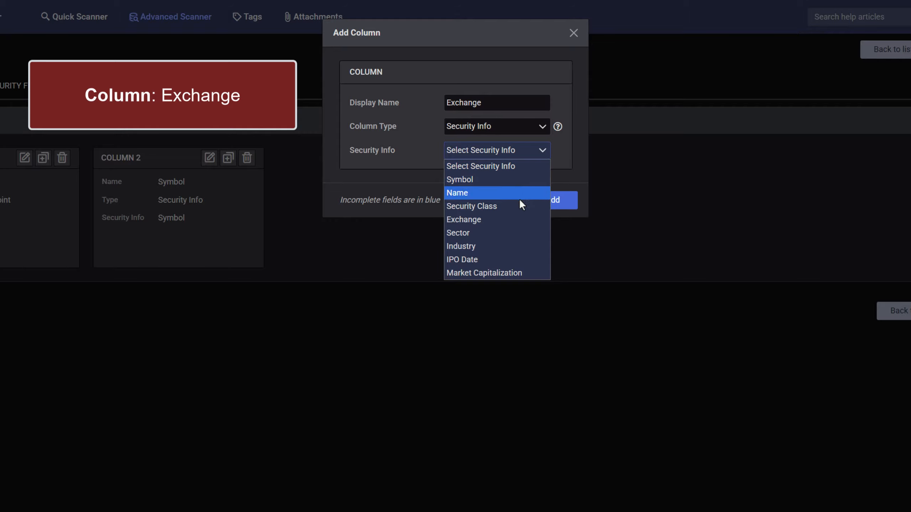
left_click(512, 218)
left_click(536, 204)
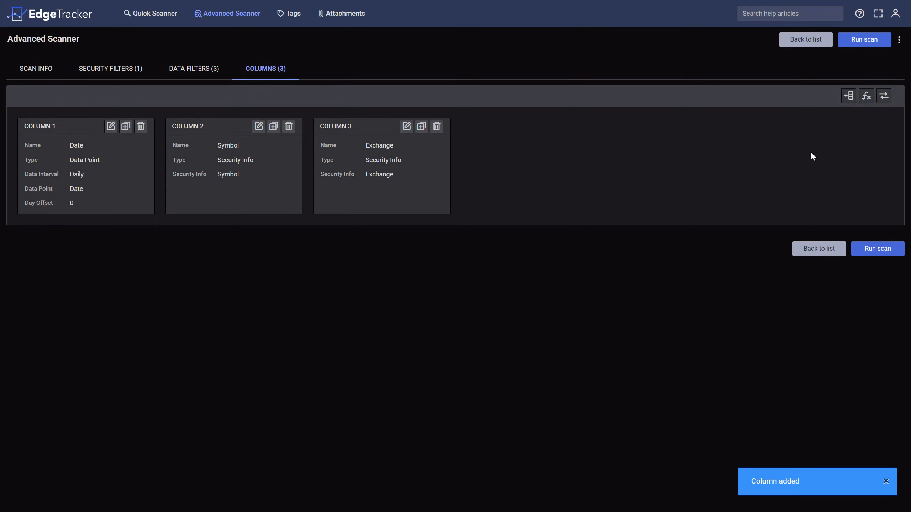
- Start a new column named VWAP at High of type Indicator, with the Intraday interval and VWAP as the indicator
left_click(849, 95)
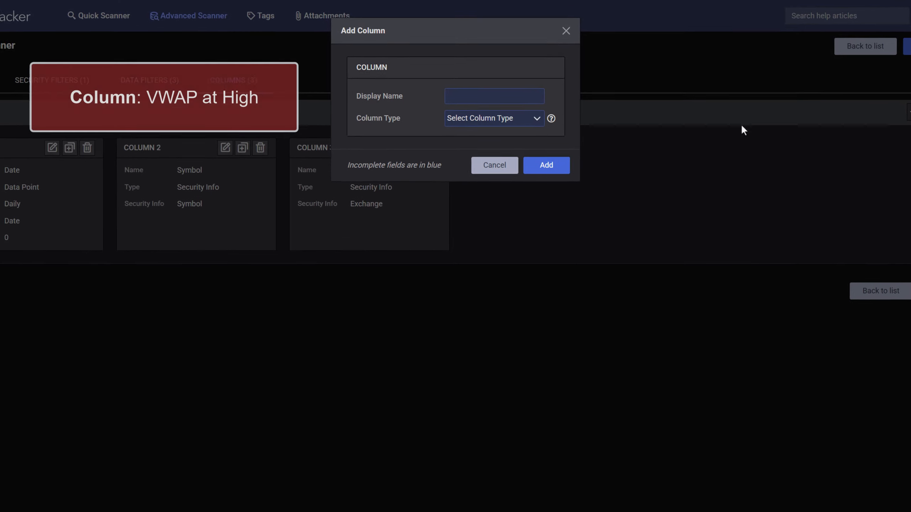
type("VW")
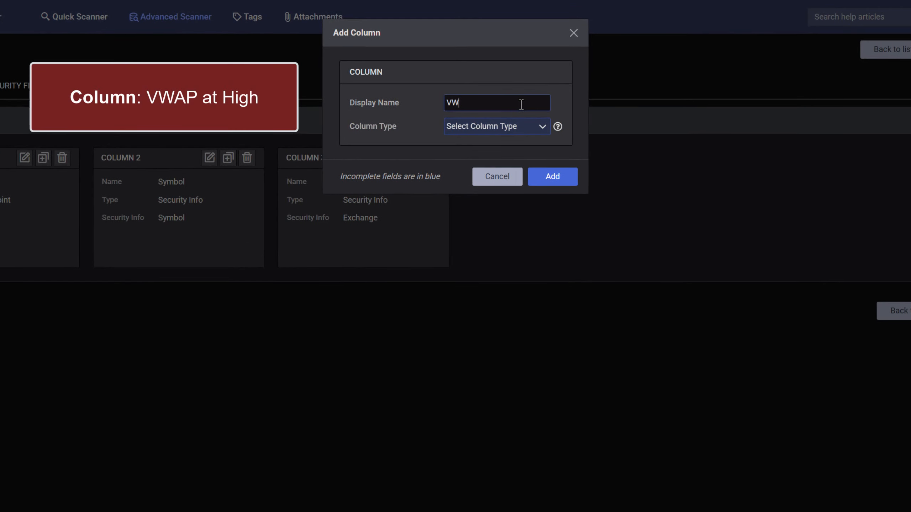
type("AP at High")
left_click(528, 133)
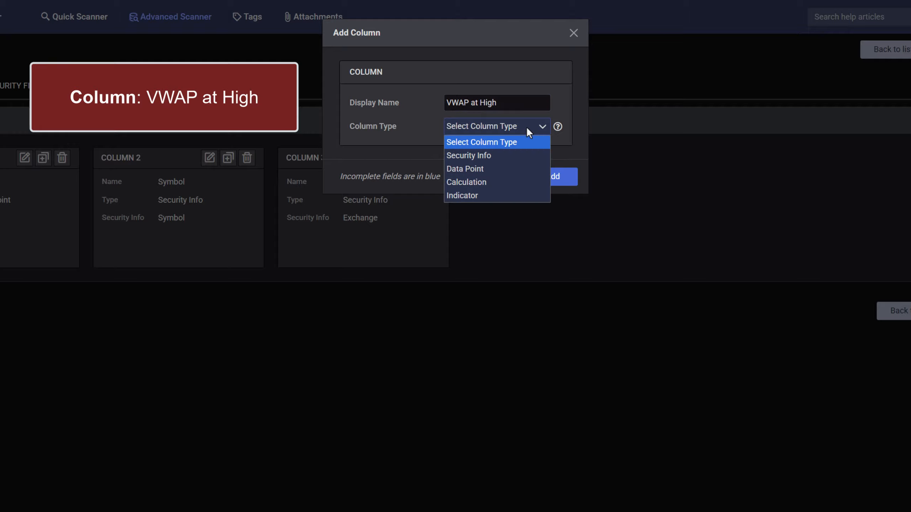
left_click(502, 195)
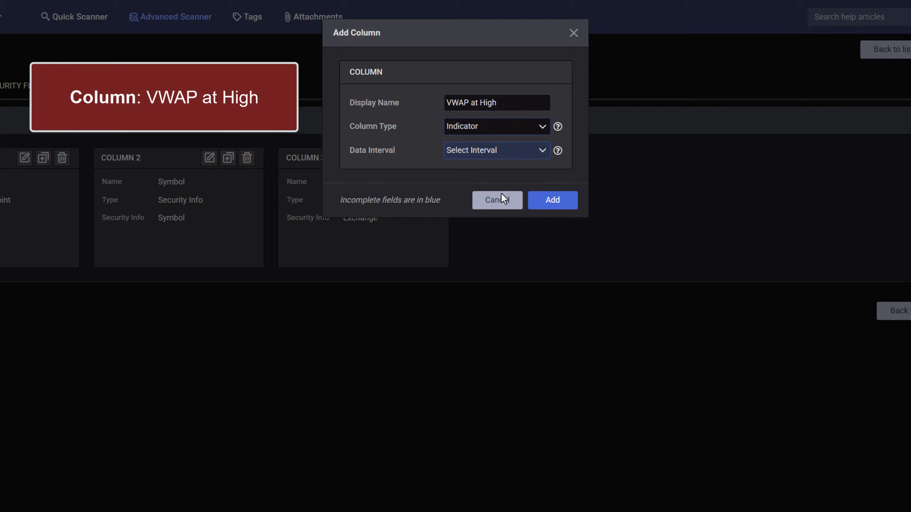
left_click(525, 156)
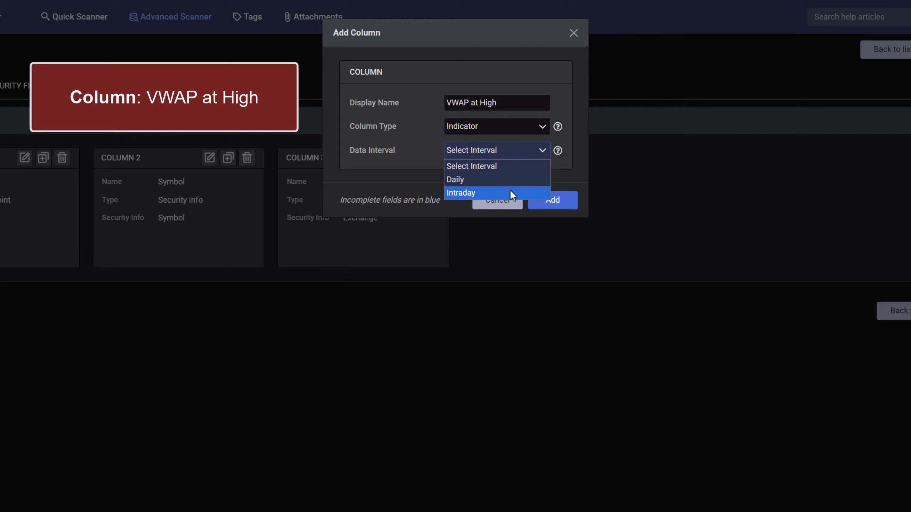
left_click(509, 189)
left_click(541, 176)
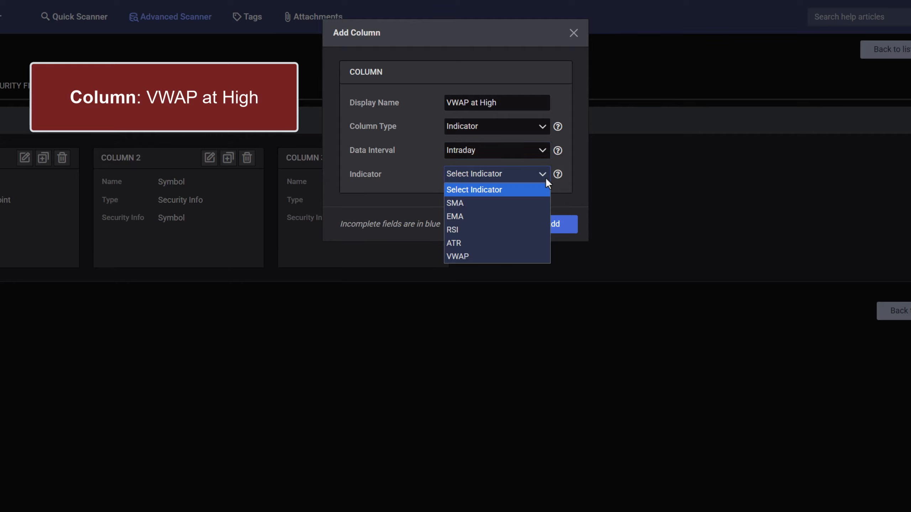
left_click(509, 256)
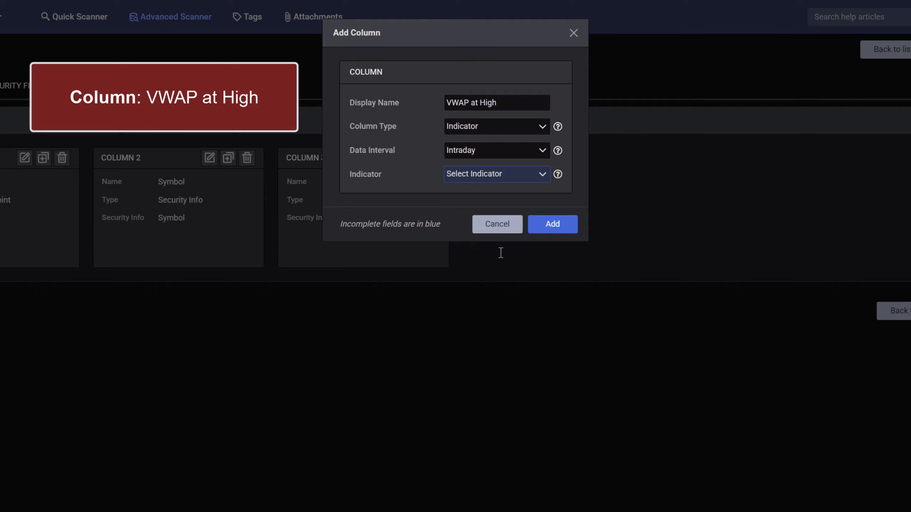
- Set the VWAP column to Unadjusted with a 1 minute bar size, taken at the Regular Hours High, and add it
left_click(542, 198)
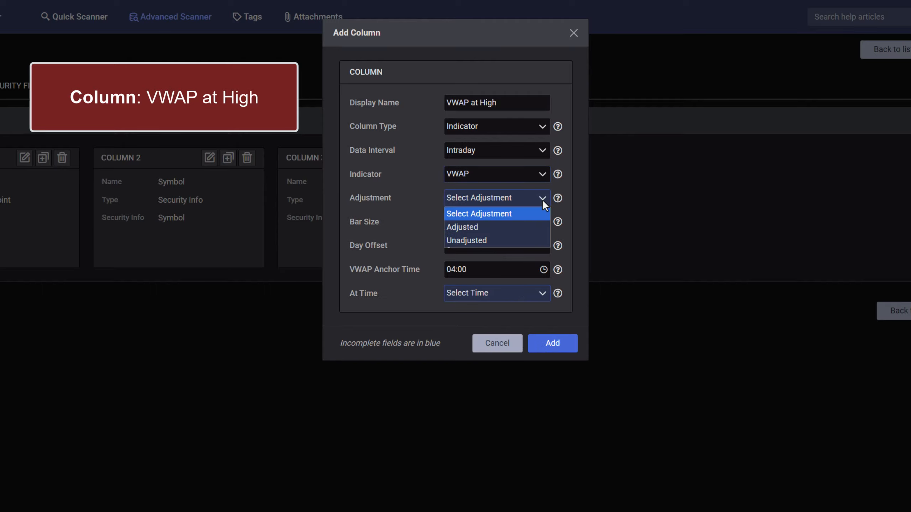
left_click(516, 241)
left_click(536, 223)
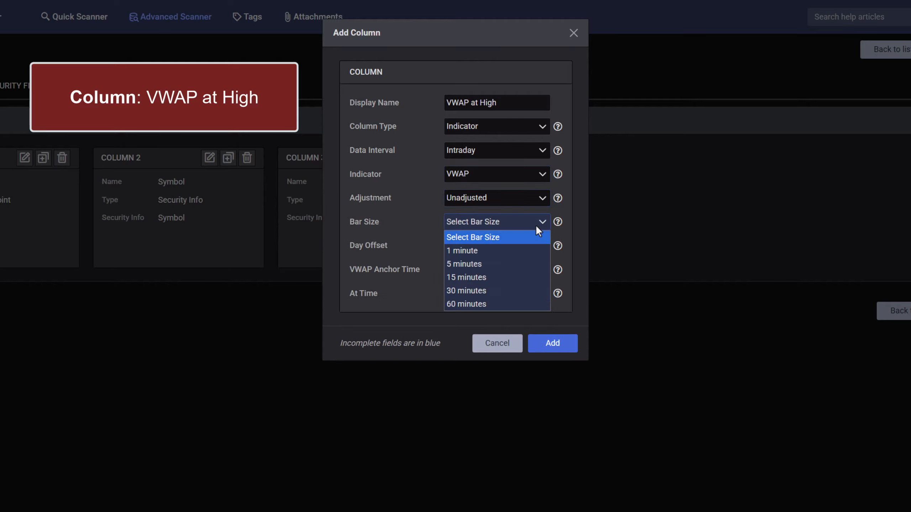
left_click(520, 251)
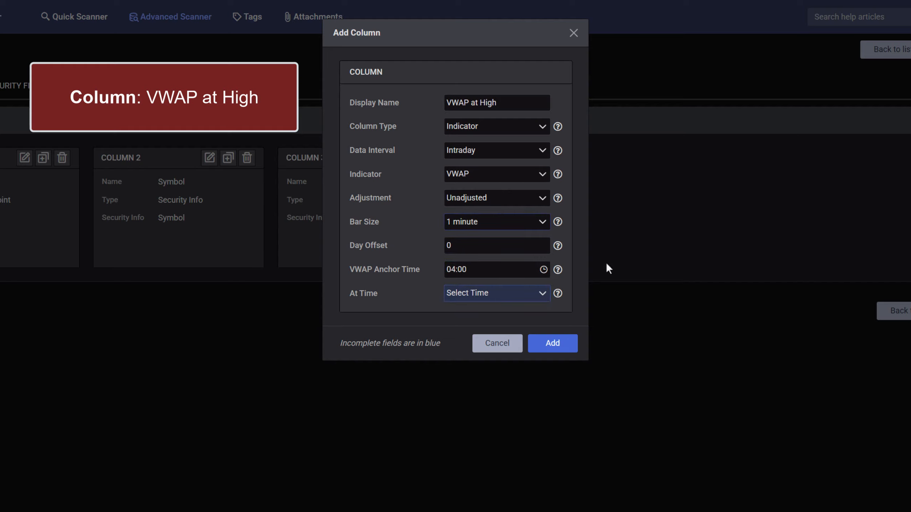
left_click(538, 298)
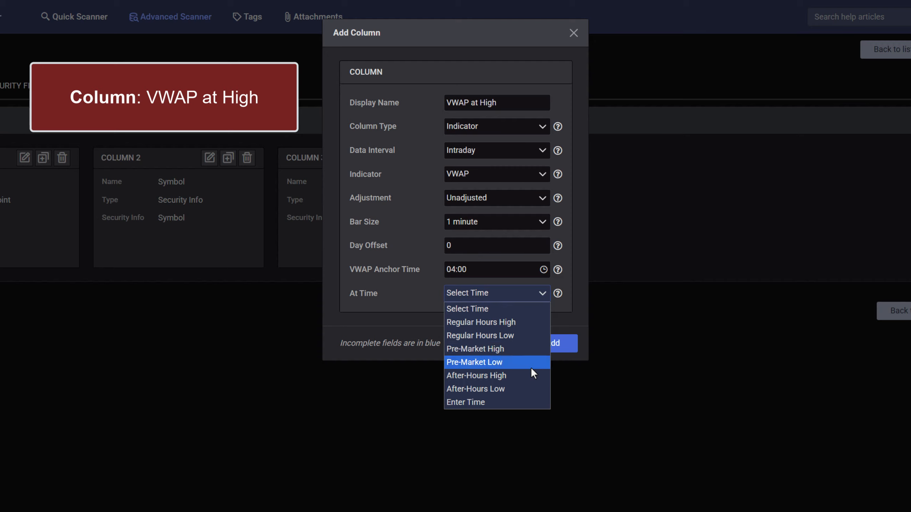
left_click(524, 324)
left_click(543, 346)
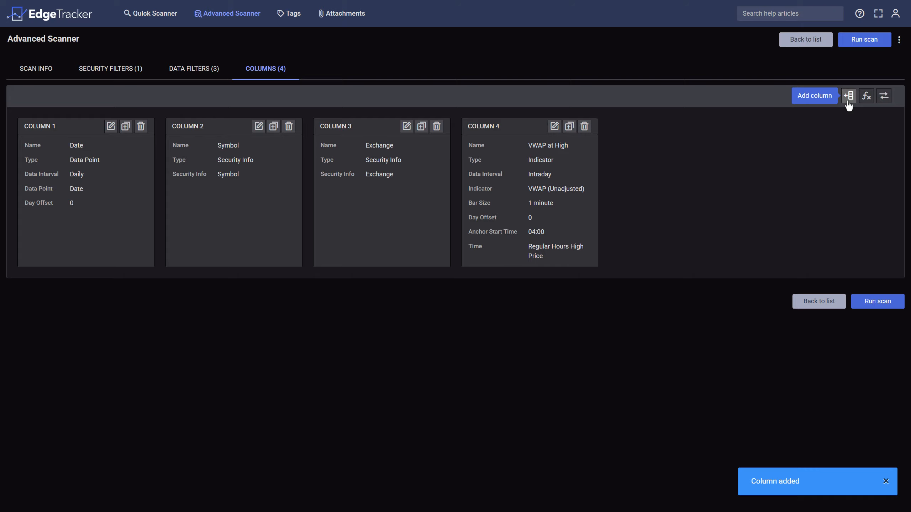
- Start a new column named Change from Open % of type Data Point with the Daily interval
left_click(847, 99)
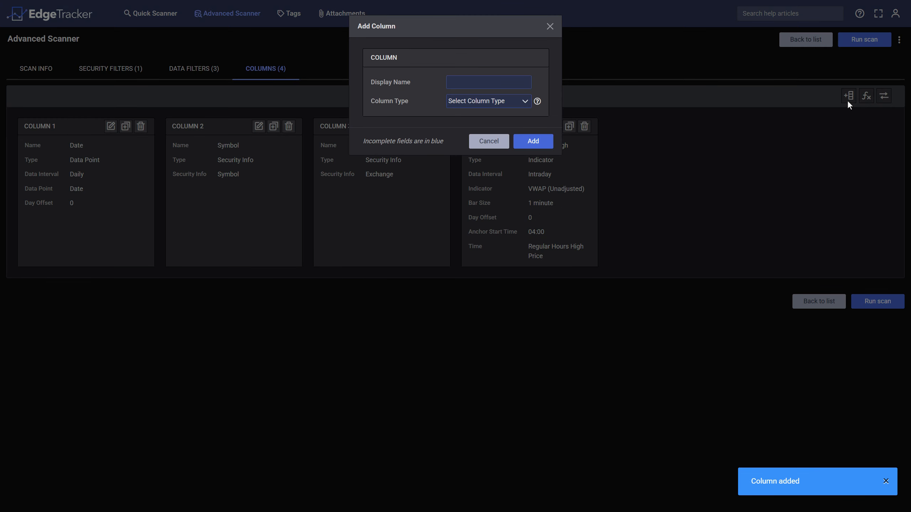
left_click(515, 83)
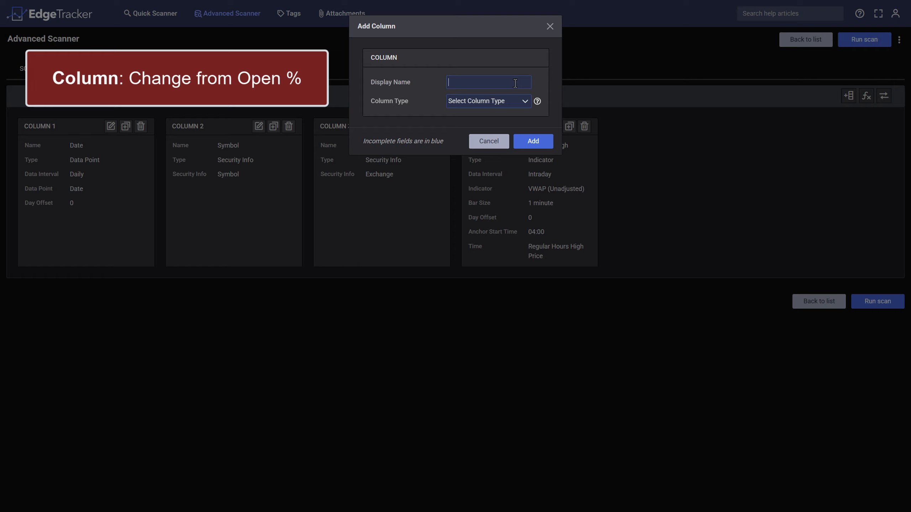
type("Change from Open %")
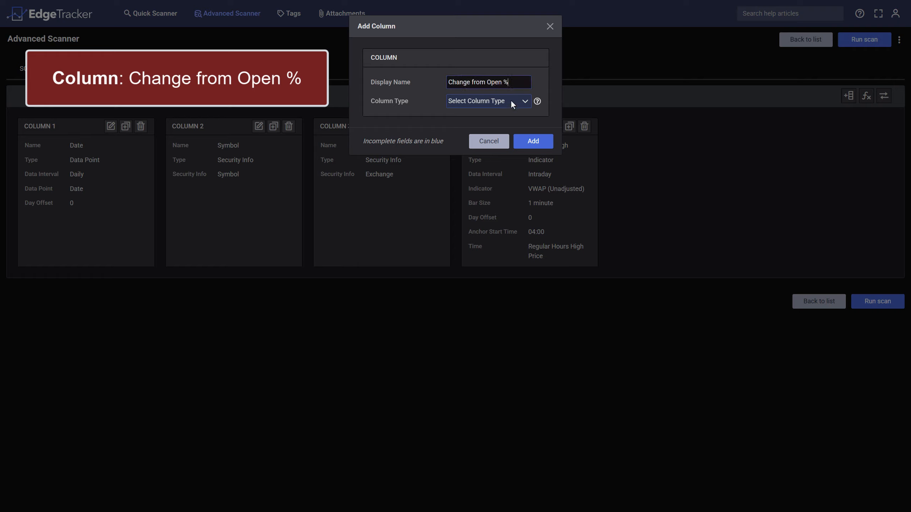
left_click(512, 101)
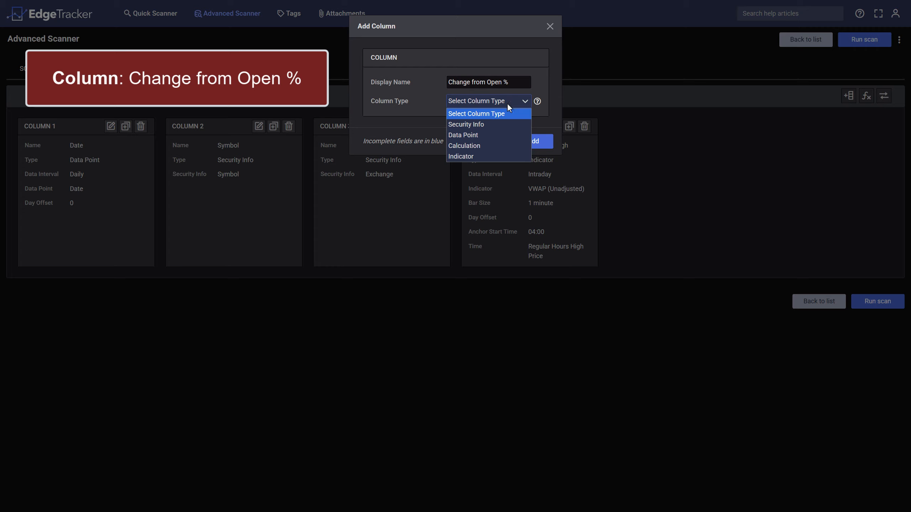
left_click(497, 134)
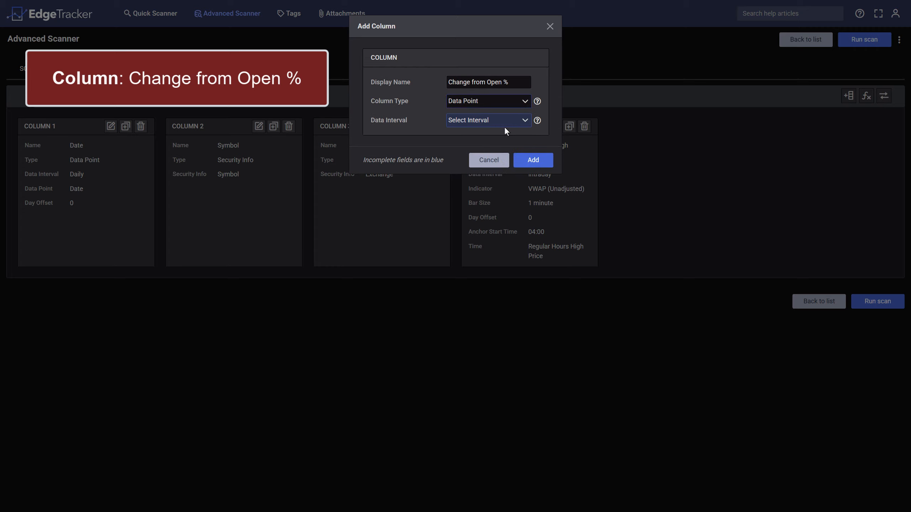
left_click(506, 124)
left_click(502, 144)
- Choose the Percentage data point Change from Open % for the column and add it to the scan
left_click(508, 140)
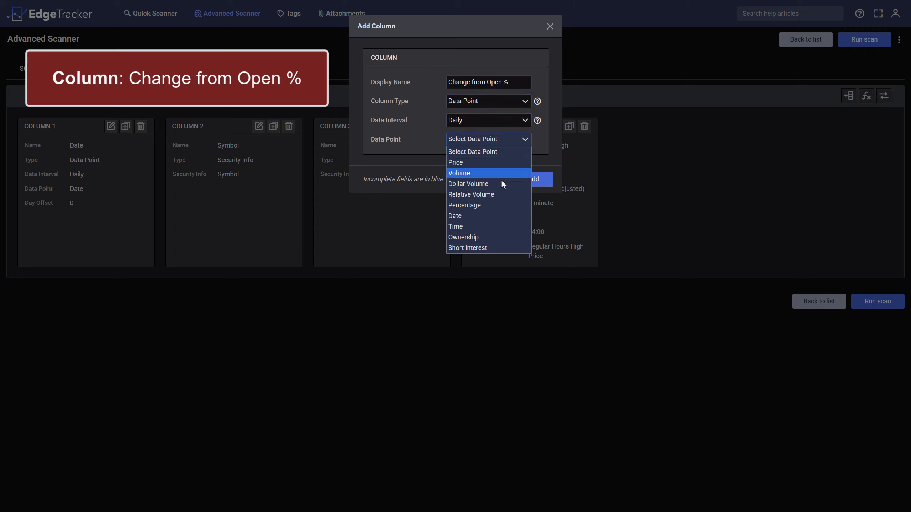
left_click(501, 206)
left_click(503, 161)
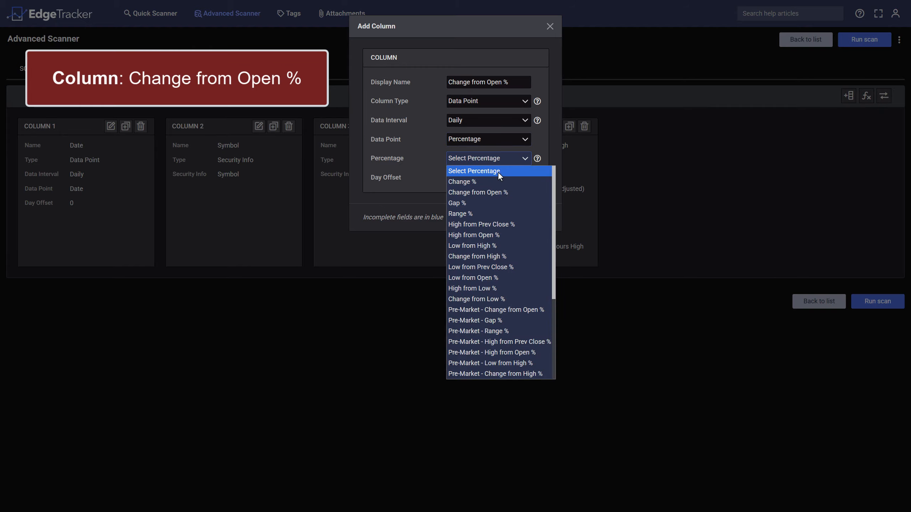
left_click(495, 194)
left_click(528, 217)
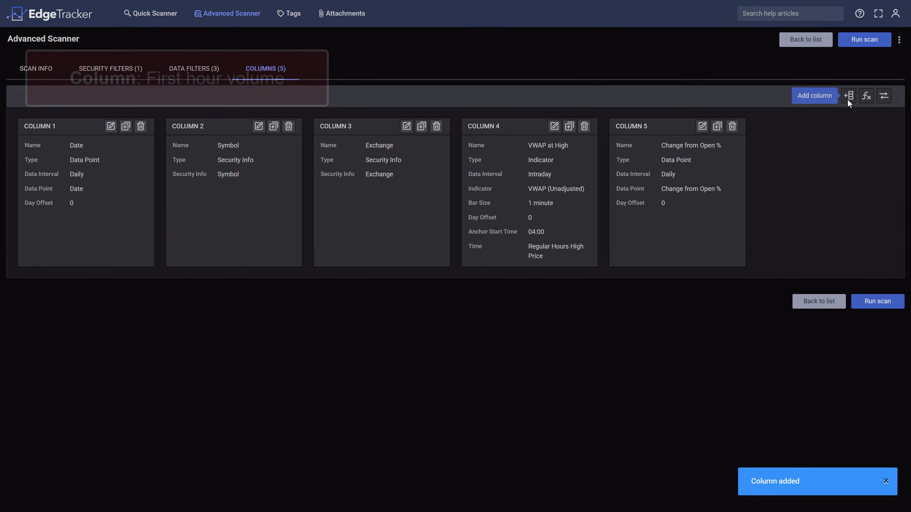
- Start a new column named First Hour Volume of type Calculation, with the Intraday interval and Sum as the calculation
left_click(847, 97)
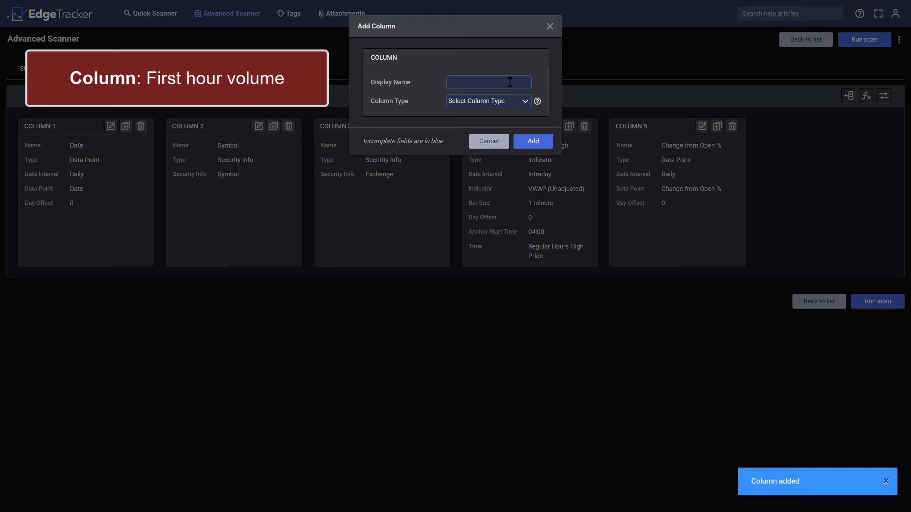
type("First")
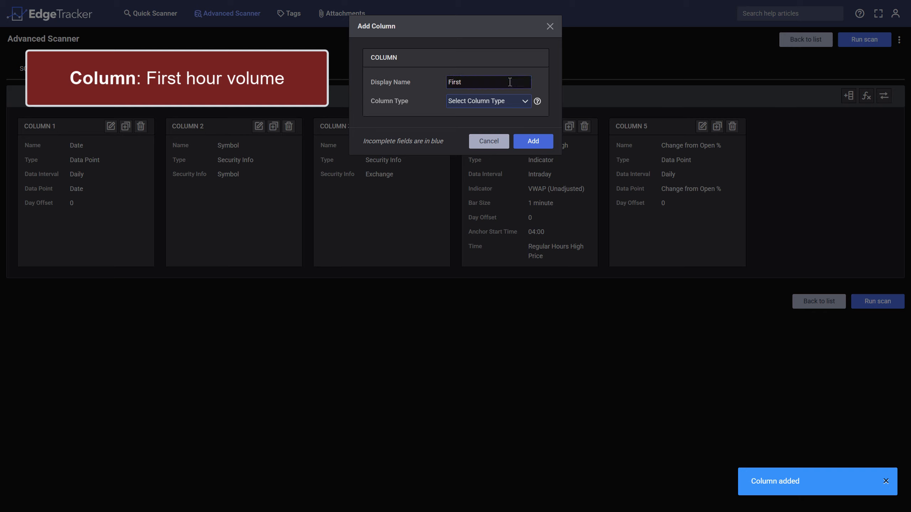
type(" Hour Volume")
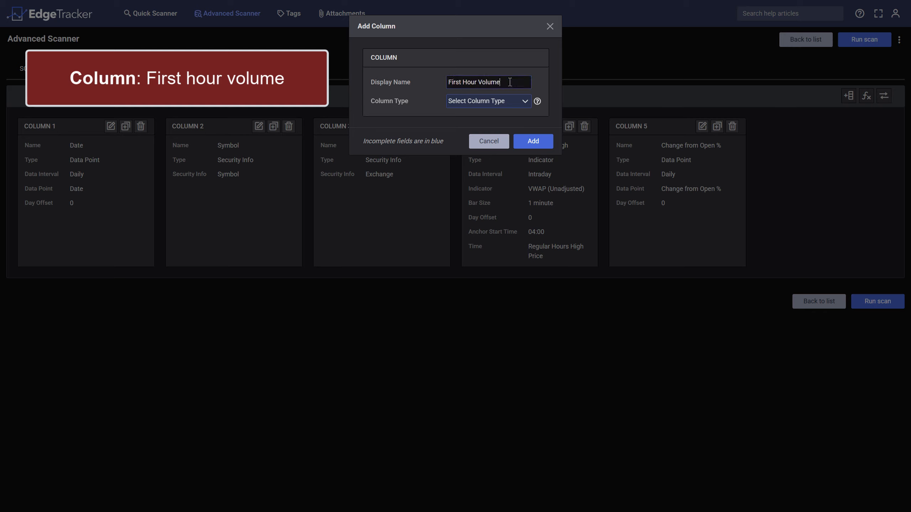
left_click(497, 106)
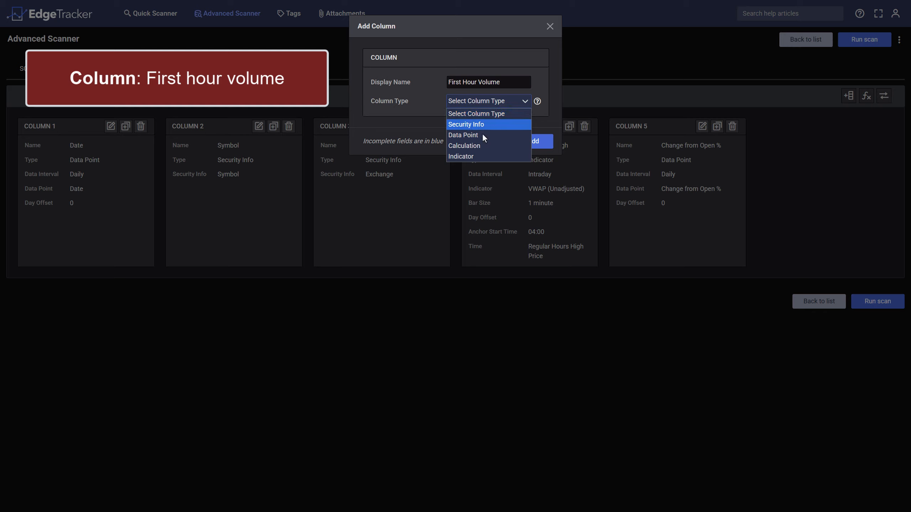
left_click(488, 145)
left_click(499, 121)
left_click(490, 153)
left_click(497, 140)
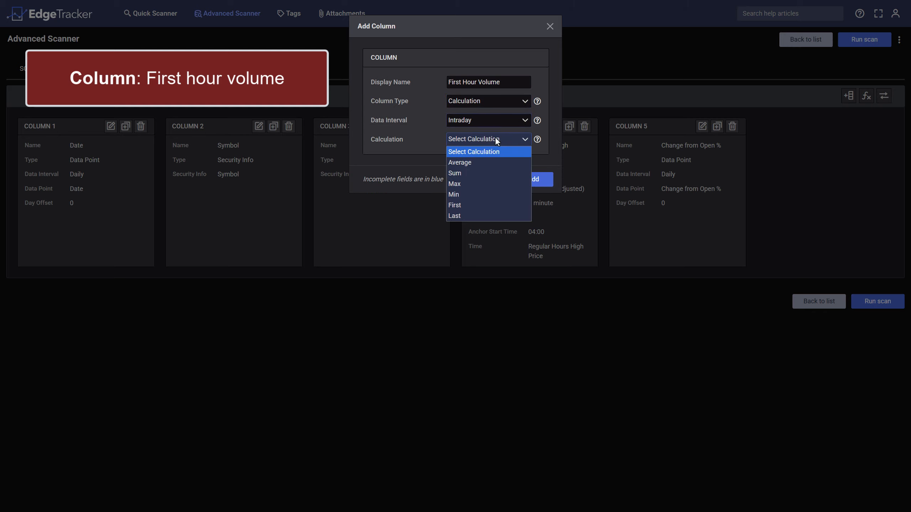
left_click(487, 172)
- Set the First Hour Volume column to the Volume data point, Unadjusted, with a 1 minute bar size
left_click(498, 159)
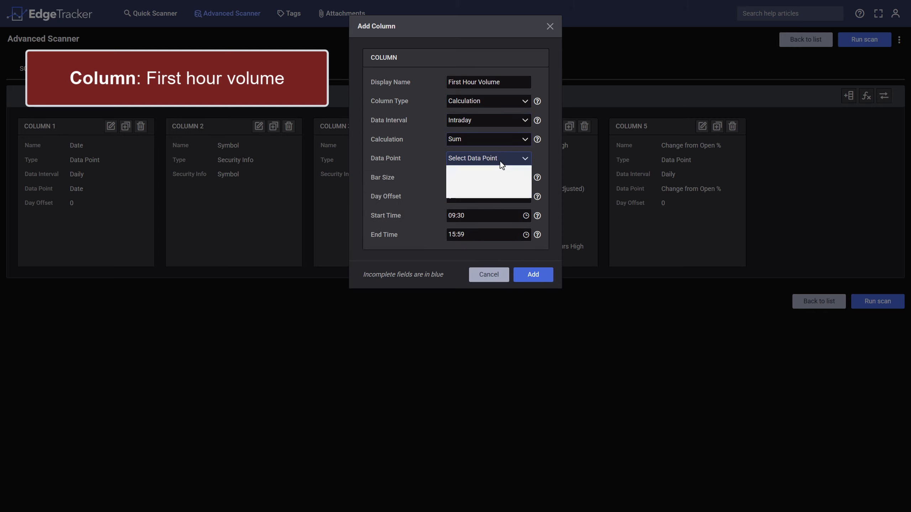
left_click(493, 181)
left_click(497, 177)
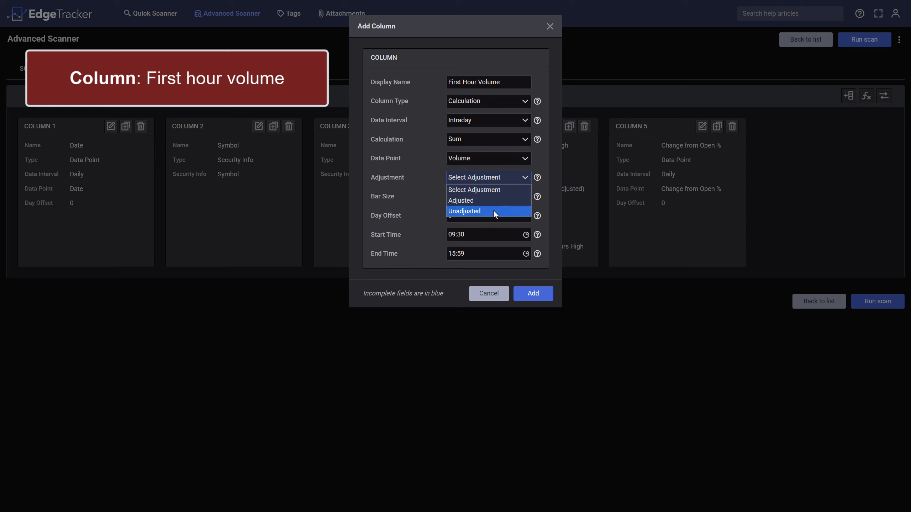
left_click(494, 211)
left_click(498, 197)
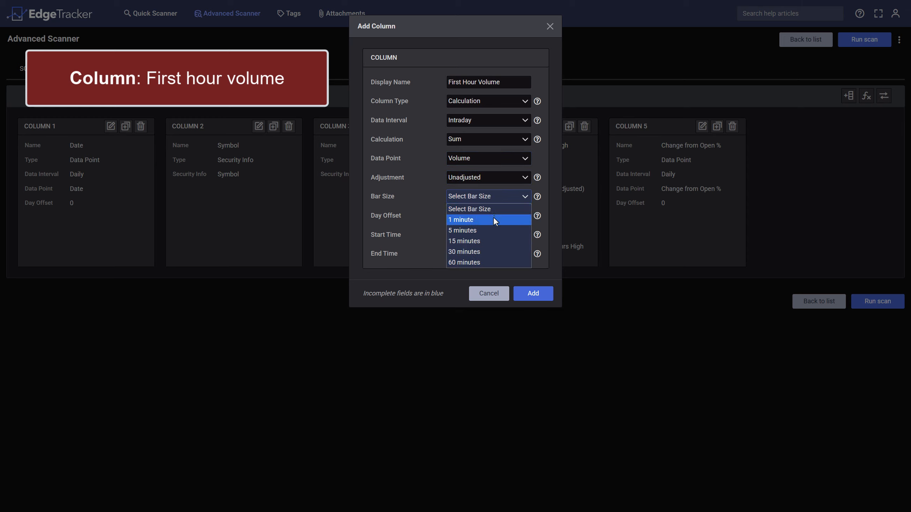
left_click(493, 220)
- Set the First Hour Volume column's end time to 10:29 and add the column to the scan
left_click(414, 254)
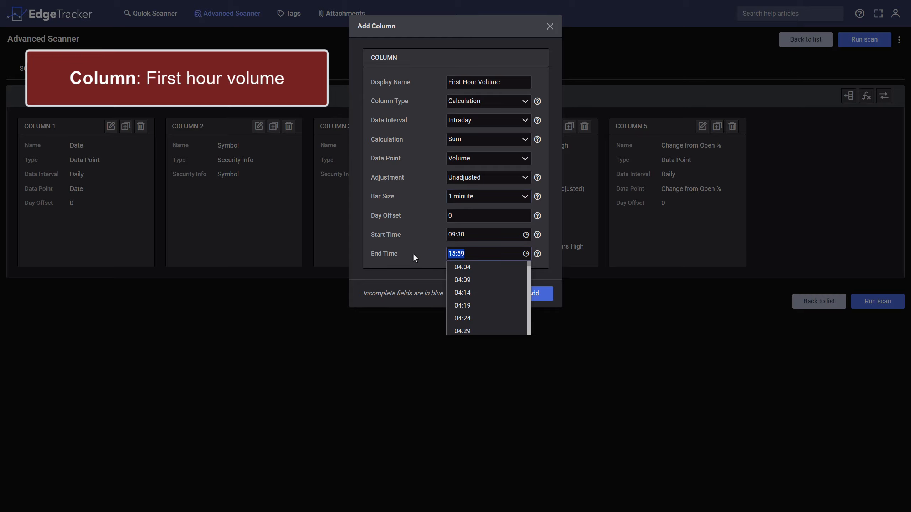
type("10:29")
left_click(412, 258)
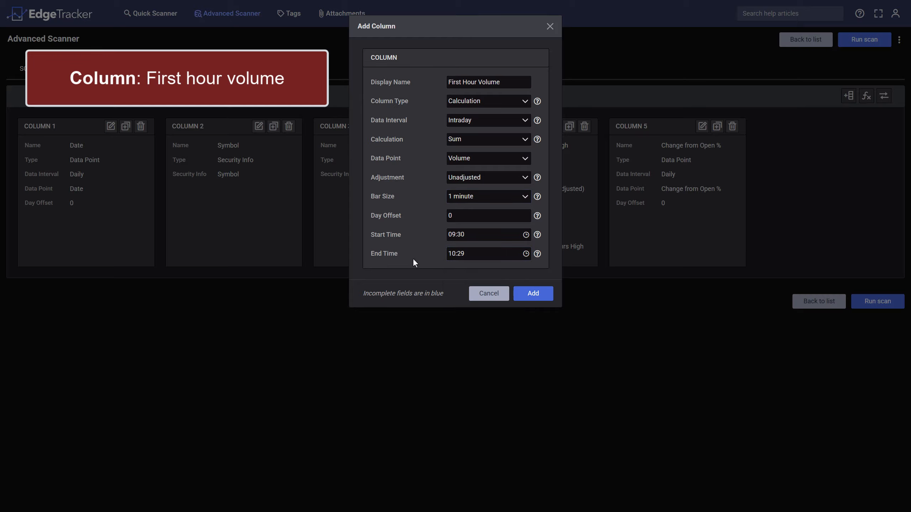
left_click(536, 301)
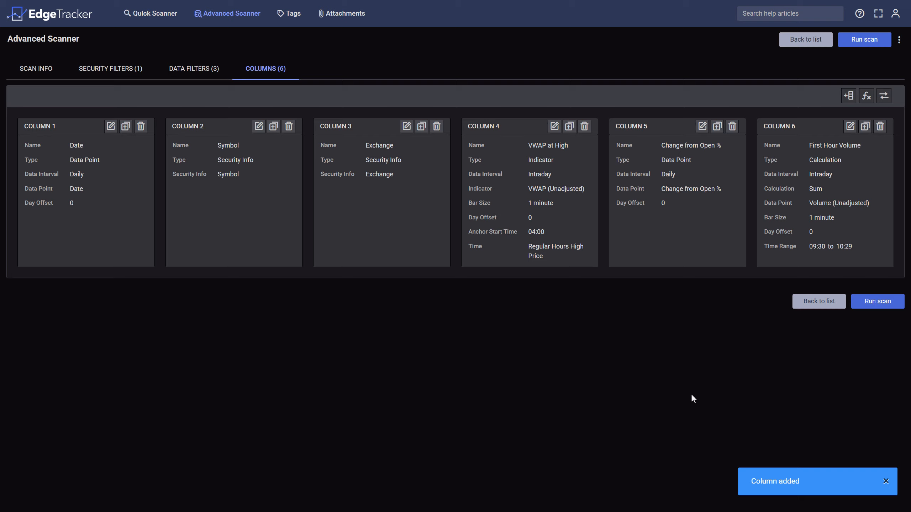
- Run the scan, open the results of My first scan, and show the Regular Hours aggregate metrics
left_click(881, 302)
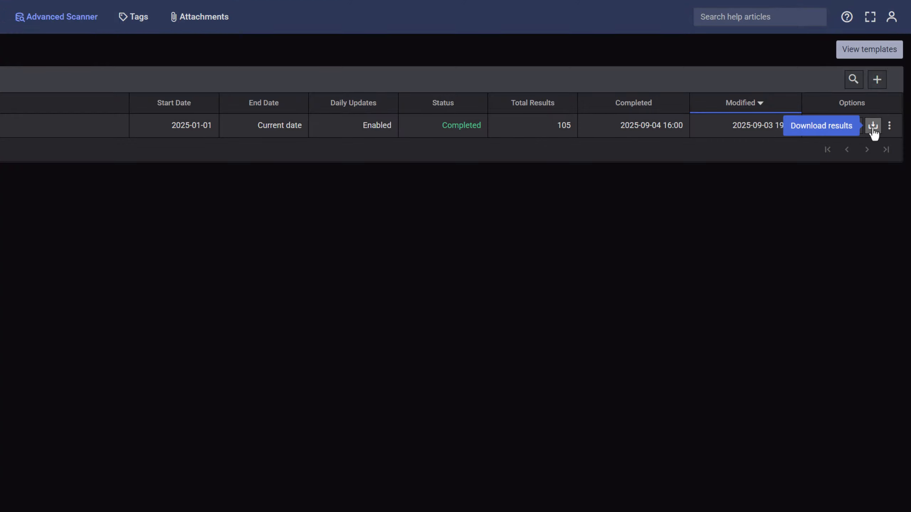
left_click(855, 126)
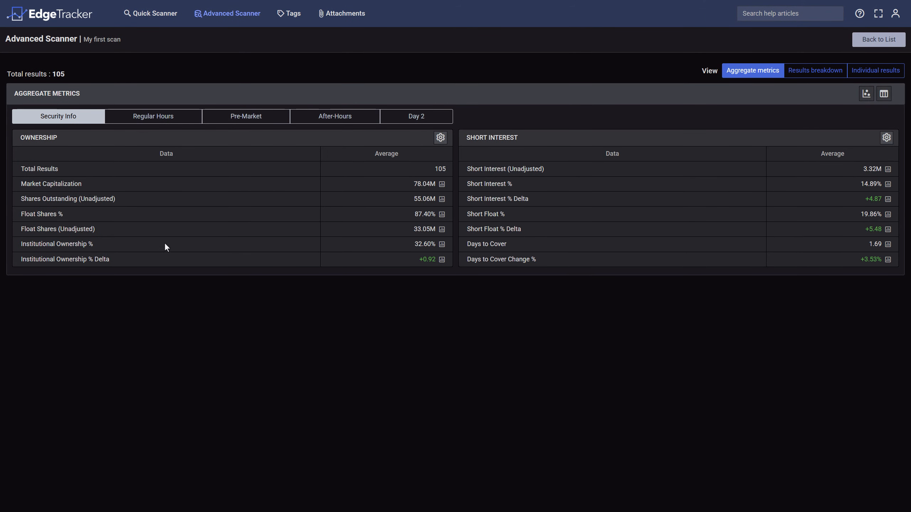
left_click(185, 120)
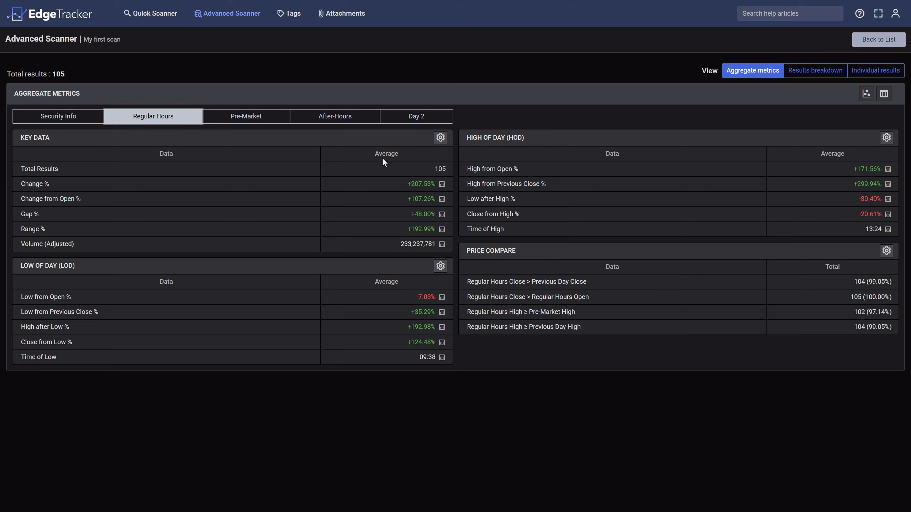
- Examine the data distribution chart for Change from Open % and close it
left_click(442, 199)
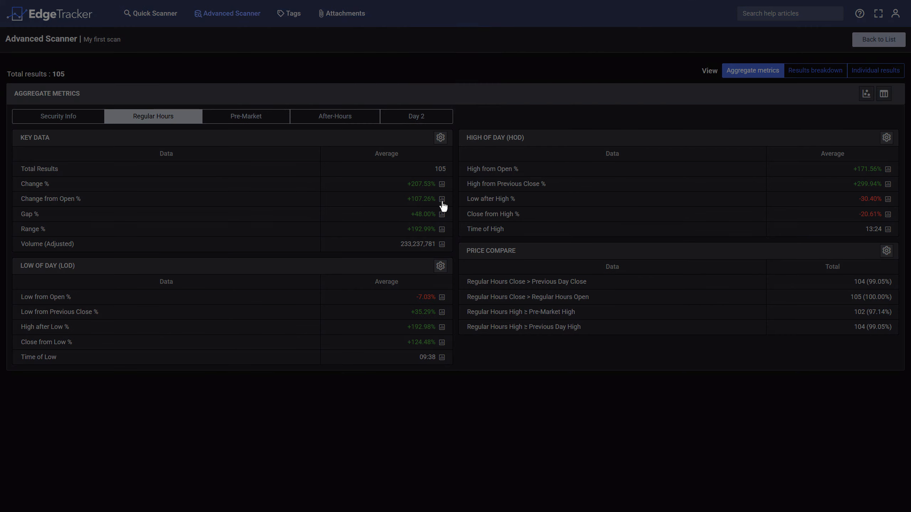
mouse_move(440, 216)
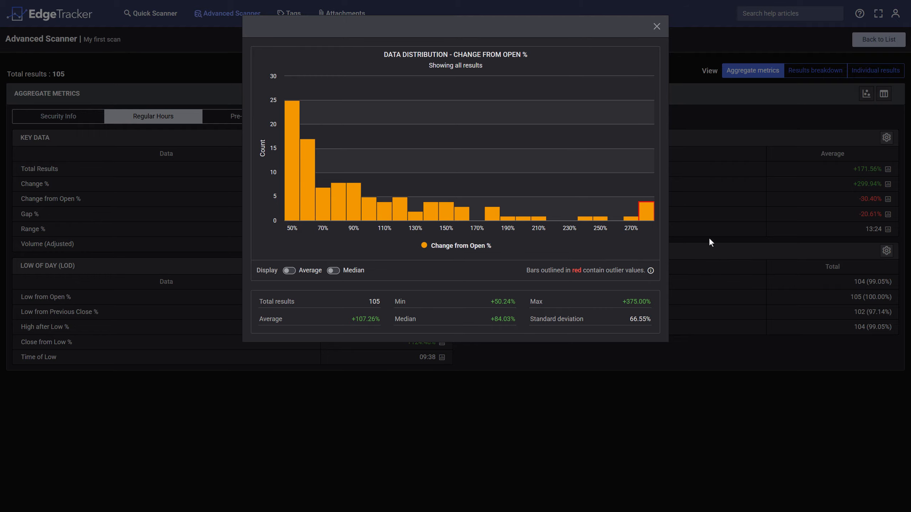
left_click(656, 27)
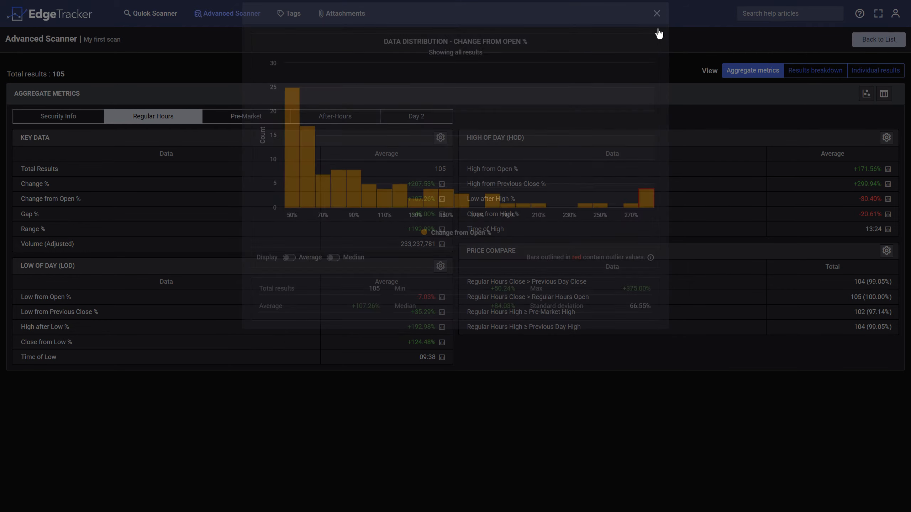
- View the results breakdown by date intervals and update it to use the Month interval
left_click(808, 73)
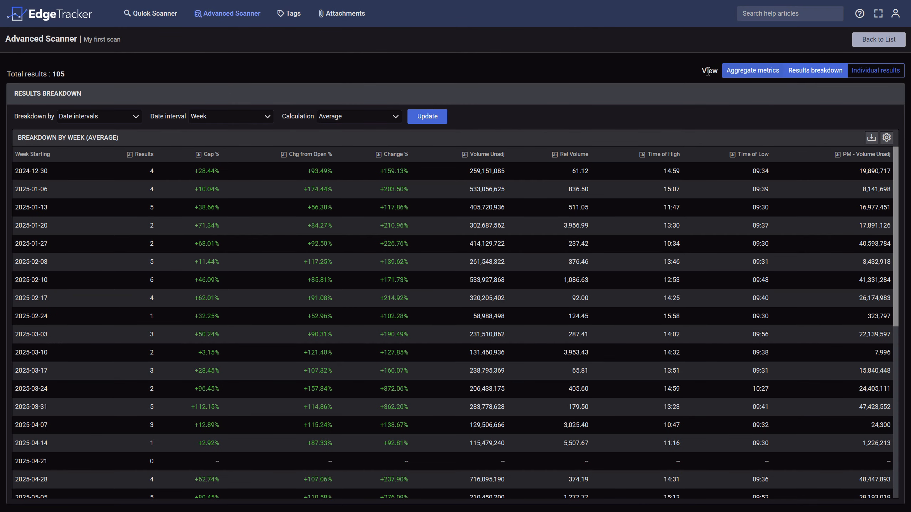
scroll(666, 246, "down", 4)
scroll(666, 246, "down", 2)
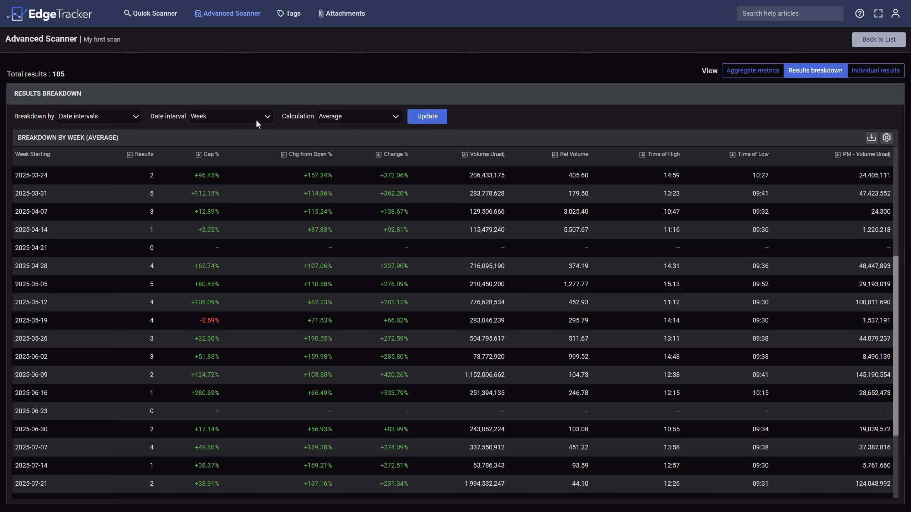
left_click(256, 119)
left_click(250, 150)
left_click(422, 123)
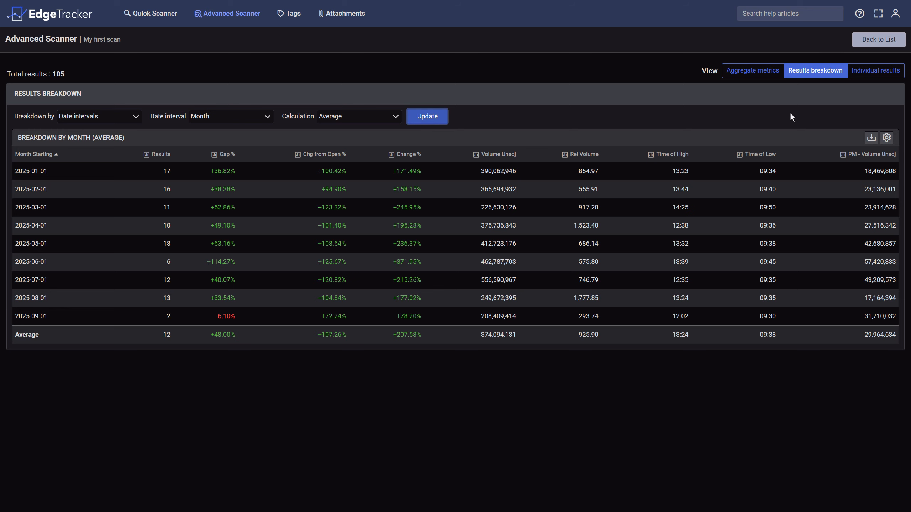
- Show the individual results and examine the chart and news for the QSI result of 2025-01-02
left_click(860, 76)
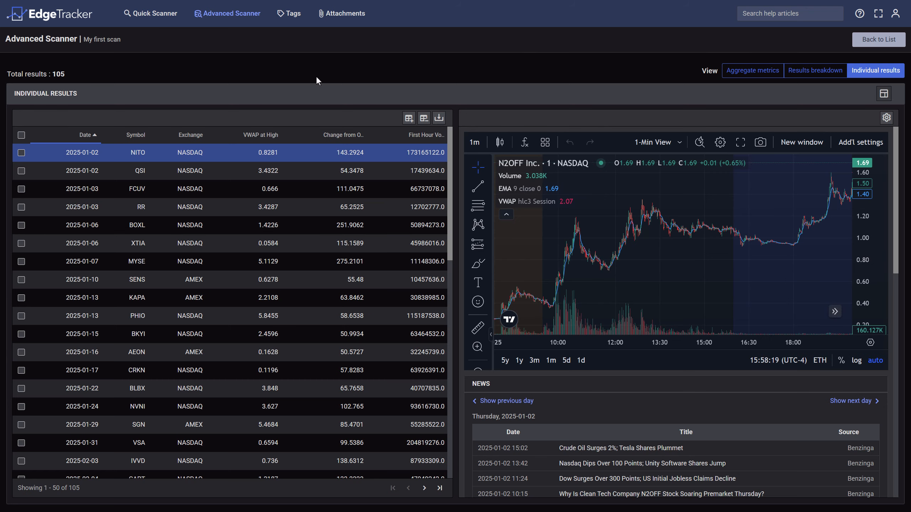
left_click(219, 175)
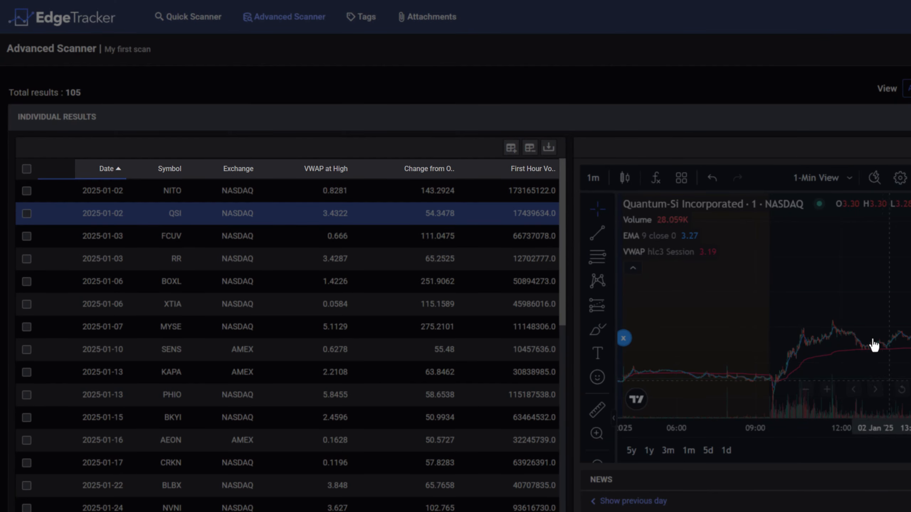
scroll(864, 317, "up", 5)
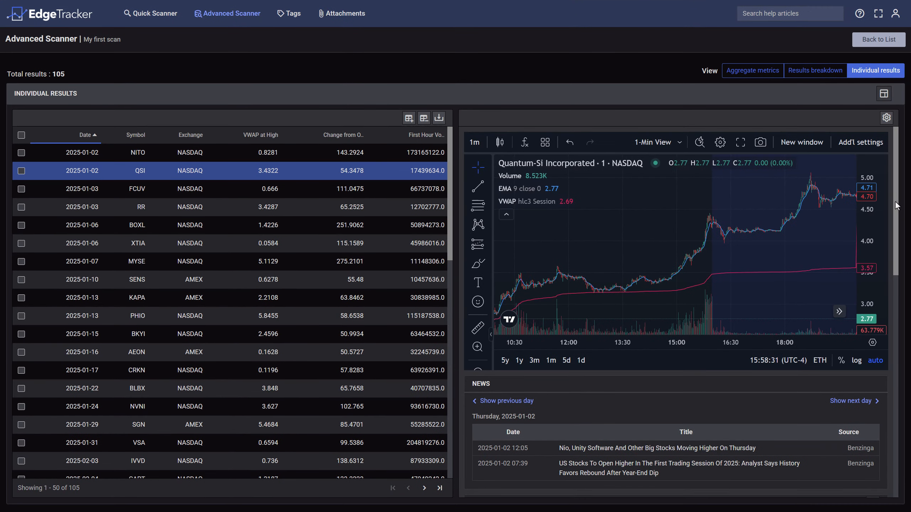
left_click_drag(905, 215, 901, 196)
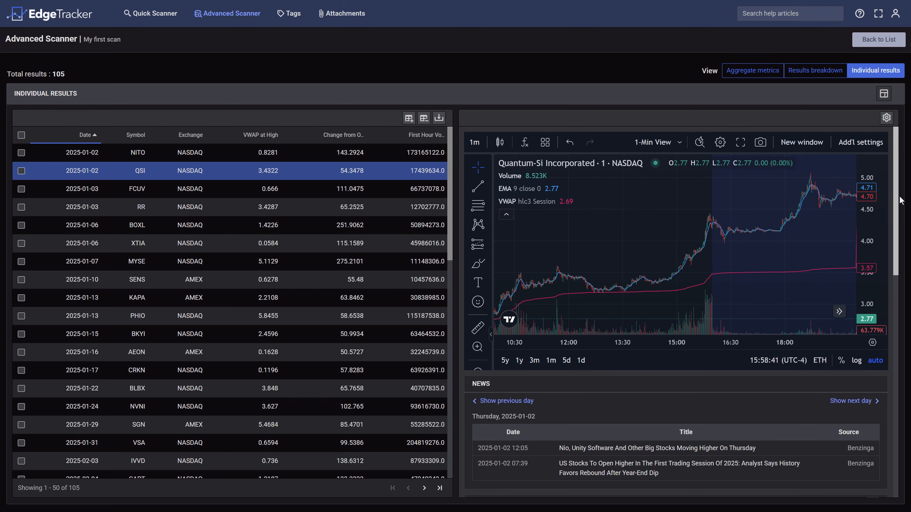
- Start downloading the individual results as a CSV file and cancel the save
left_click(439, 119)
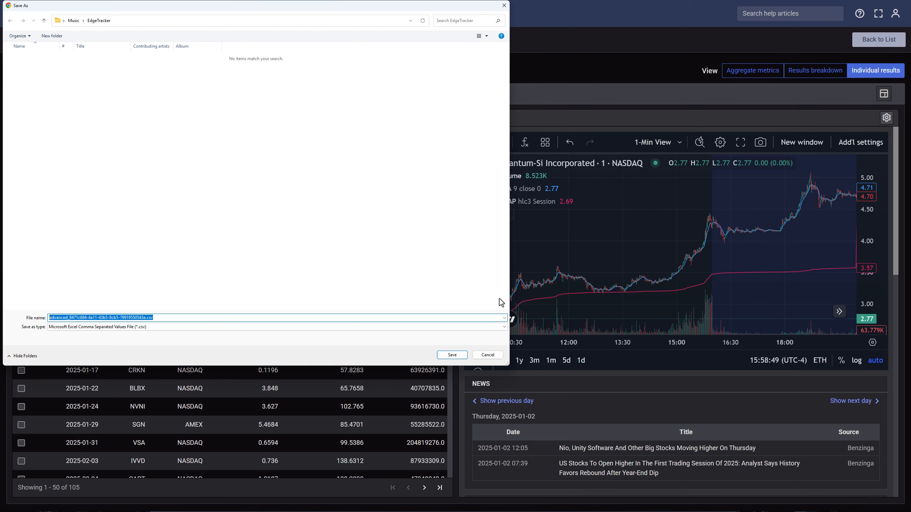
left_click(492, 355)
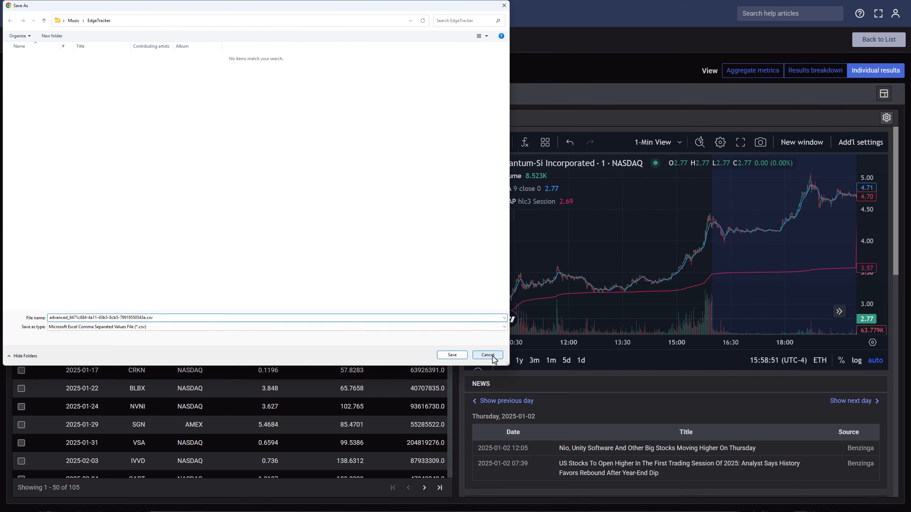